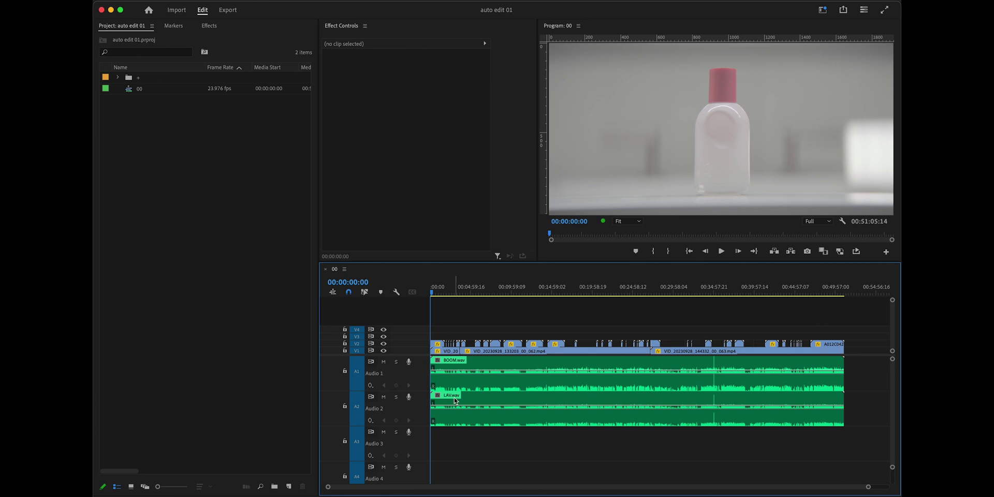
Review sequence 00's audio and video clips, scrubbing from end to start and to 00:11:11:21.
drag(482, 460, 463, 386)
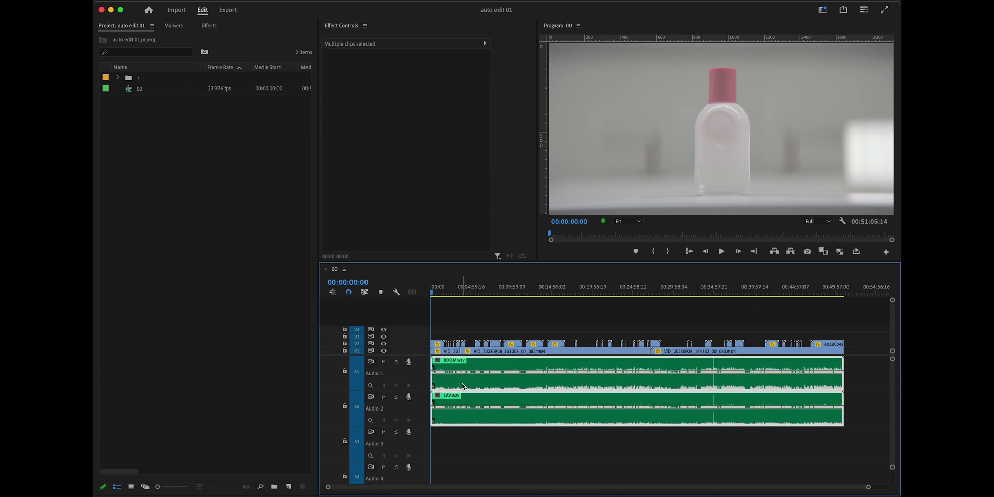
drag(830, 323, 430, 352)
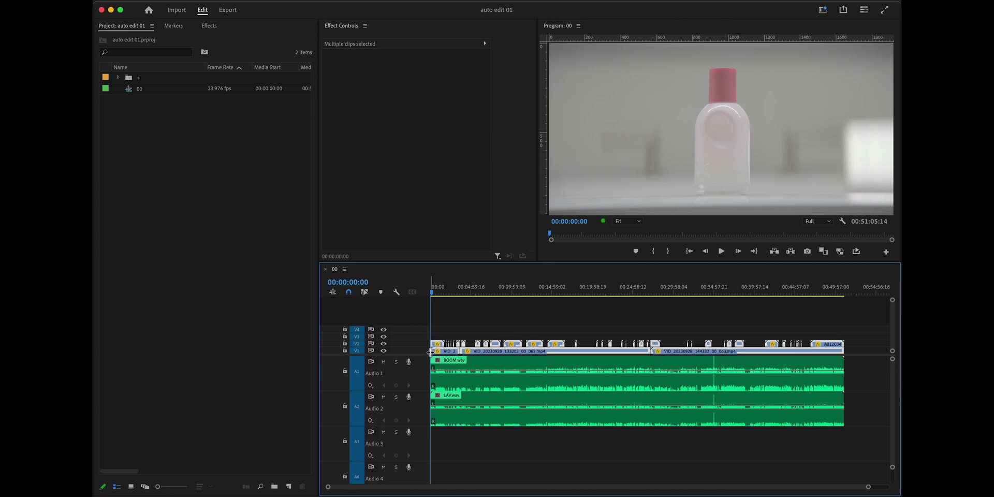
click(469, 321)
drag(861, 291, 845, 291)
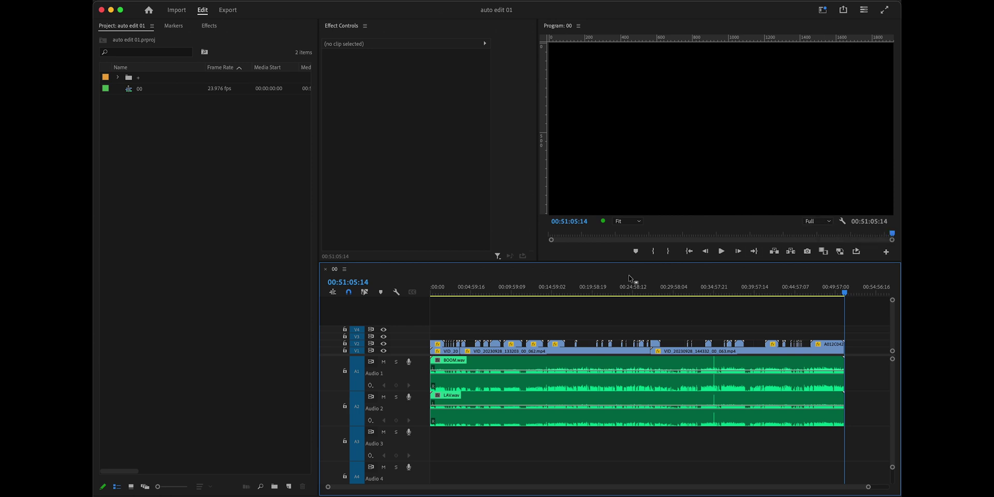
key(Home)
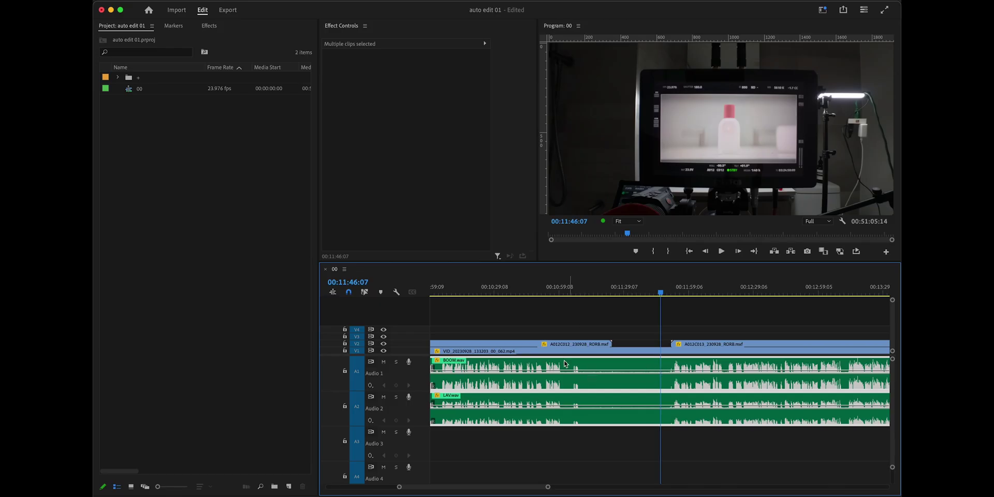
click(586, 288)
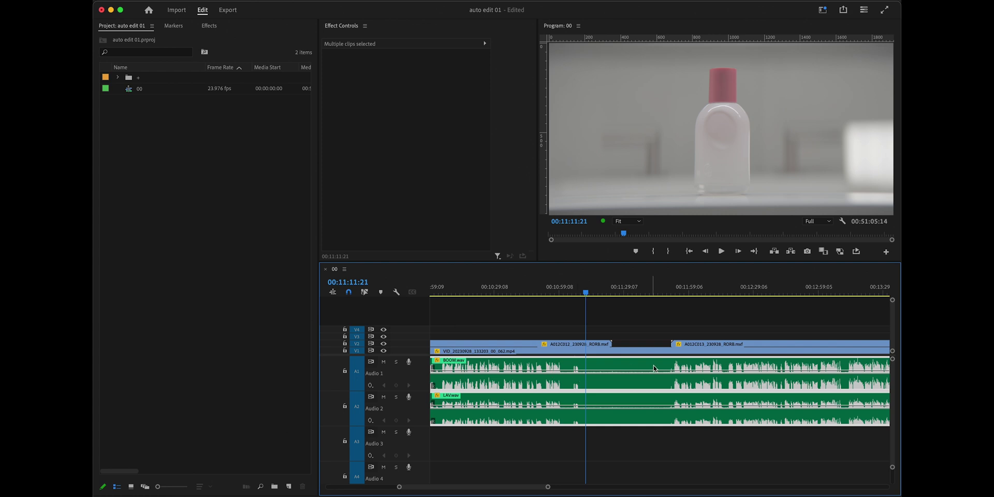
Zoom the timeline out to show the whole of sequence 00 and clear the clip selection.
key(minus)
key(minus)
key(minus)
key(minus)
key(equal)
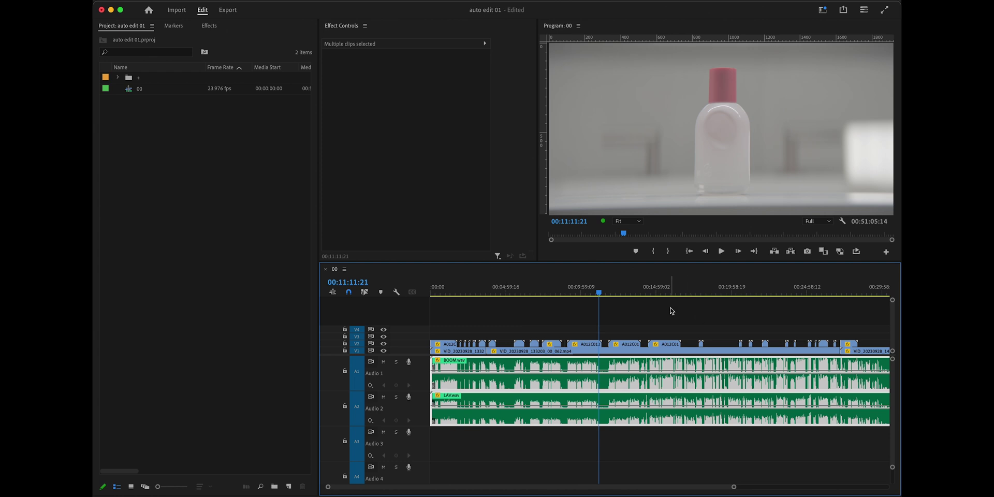
click(671, 311)
key(minus)
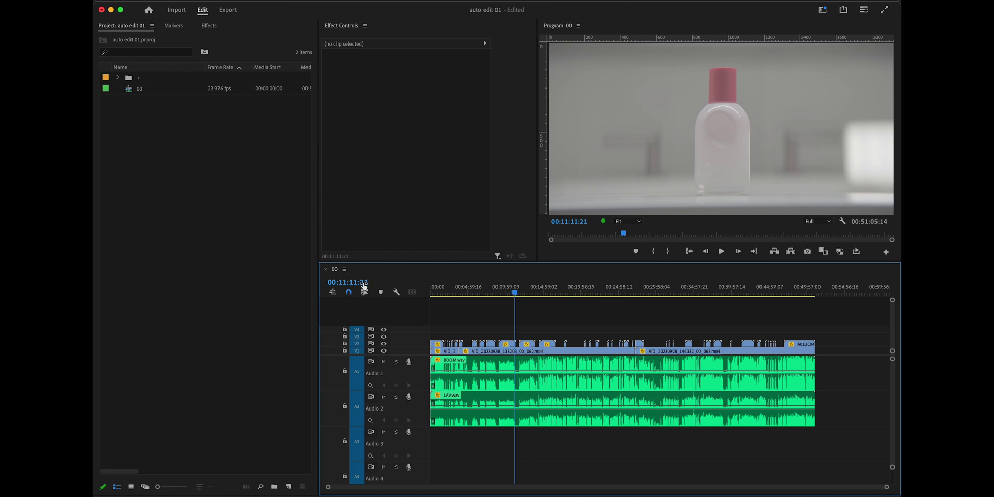
drag(811, 322, 394, 442)
click(498, 329)
Duplicate sequence 00 in the Project panel and rename the copy 01.
key(super+a)
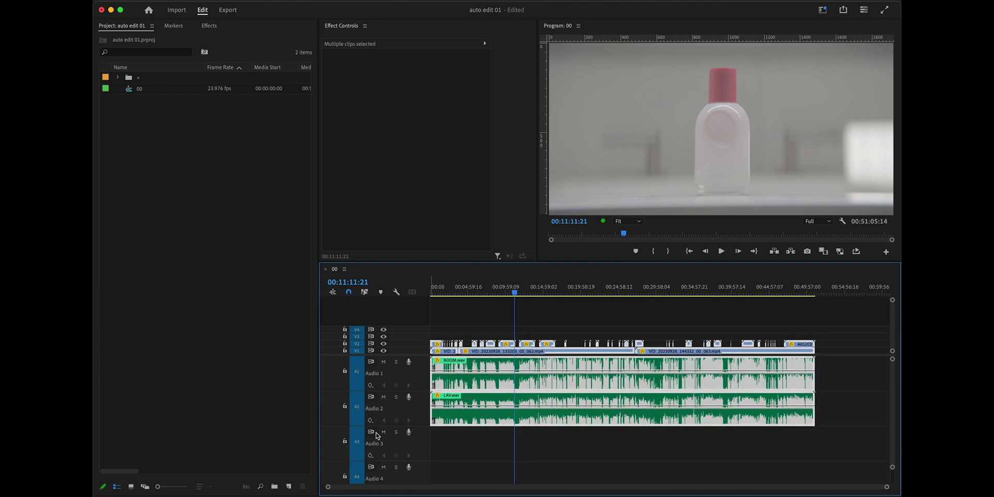
click(129, 90)
key(super+shift+slash)
key(Return)
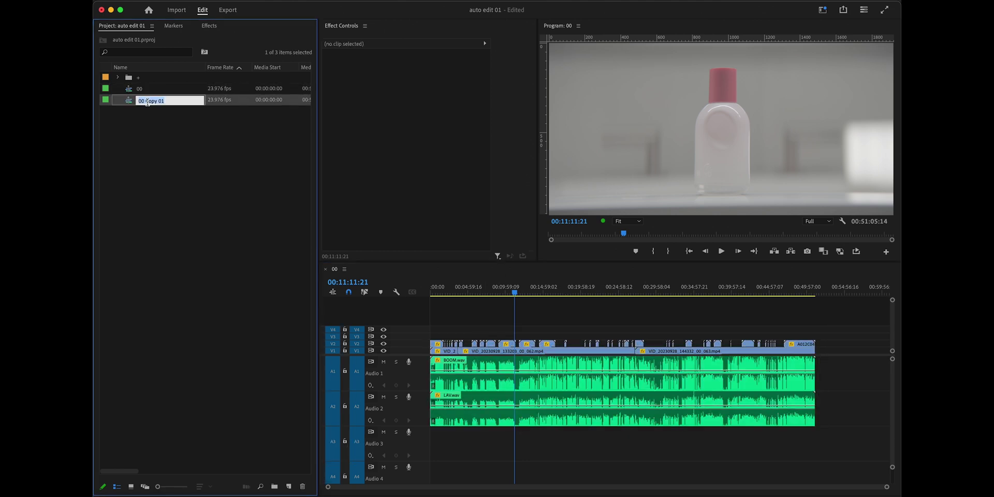
text(01)
key(Return)
Open sequence 01 and nest its multicam video clips as Nested Sequence 02.
double_click(129, 101)
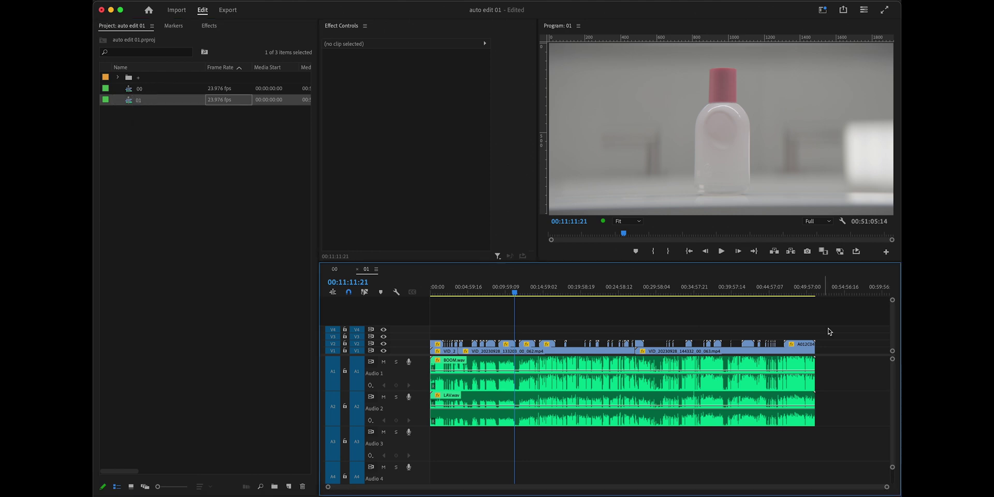
drag(832, 327, 404, 349)
right_click(514, 355)
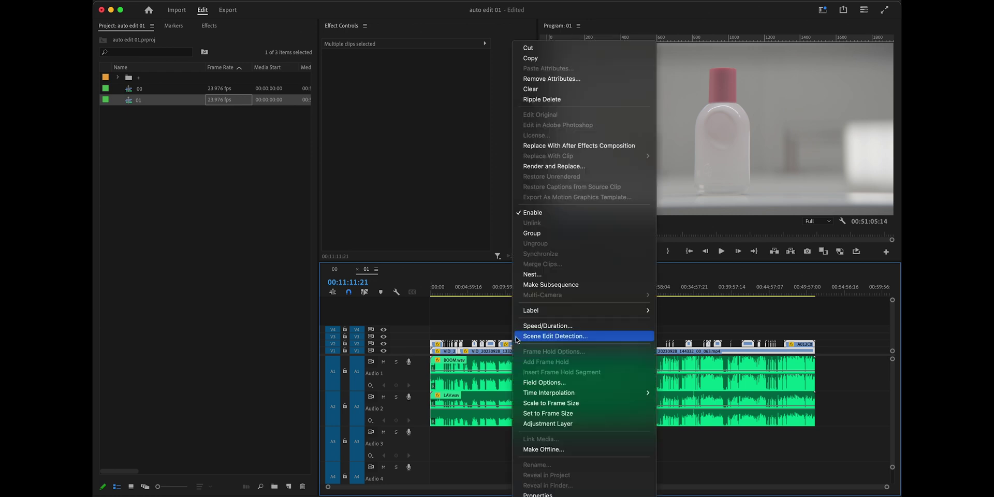
click(530, 274)
click(515, 269)
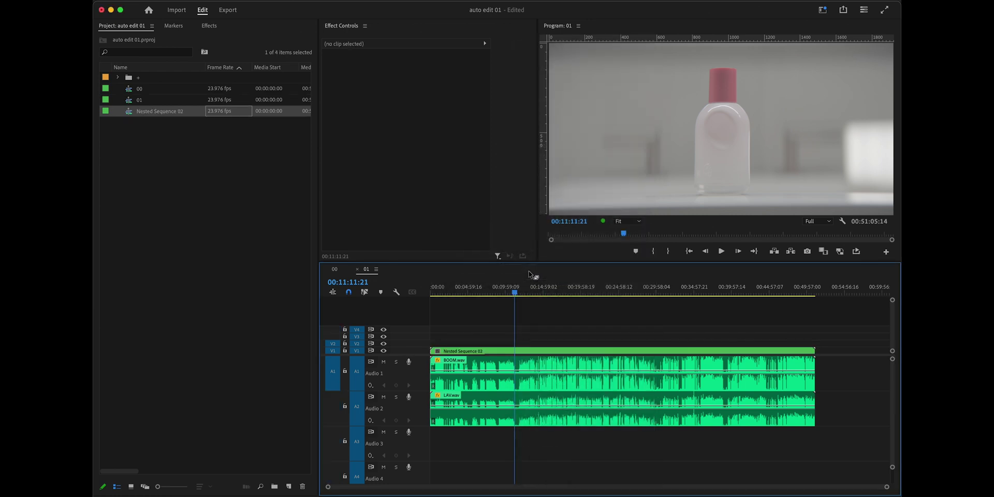
key(Home)
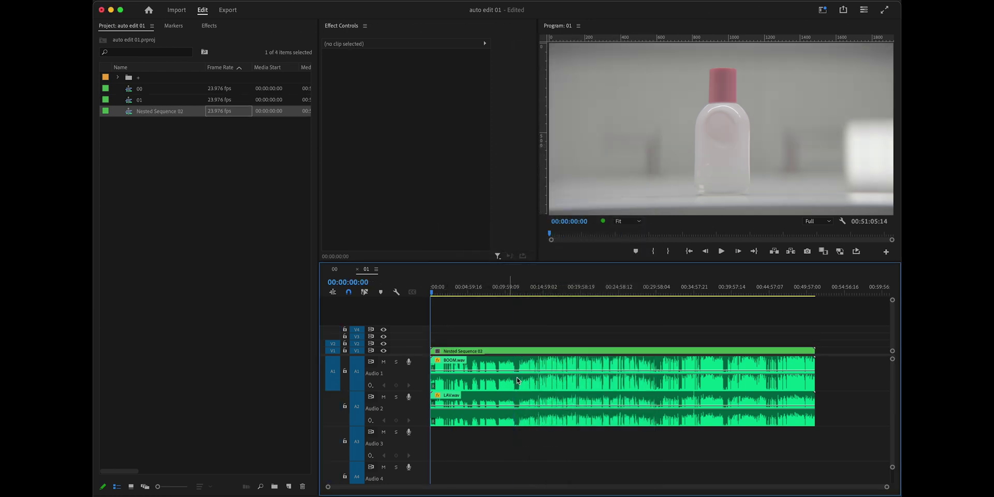
drag(835, 377, 713, 412)
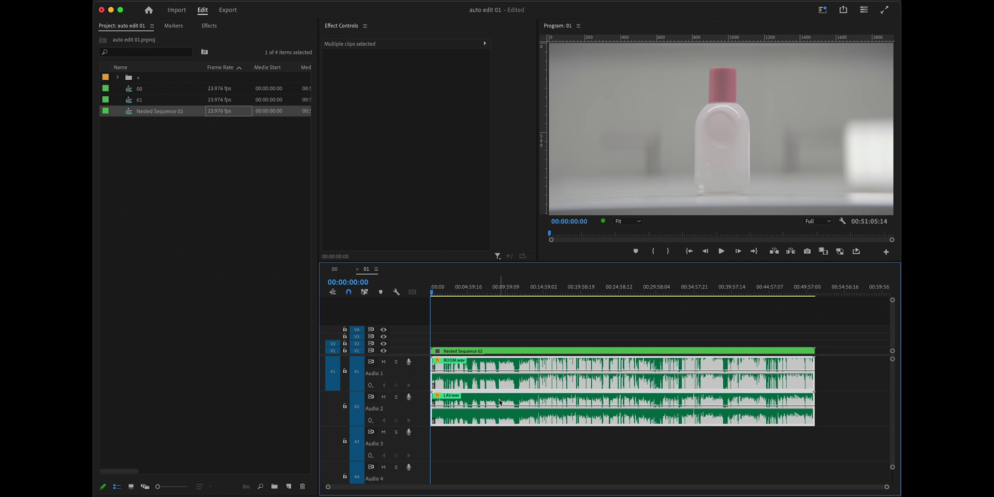
click(504, 329)
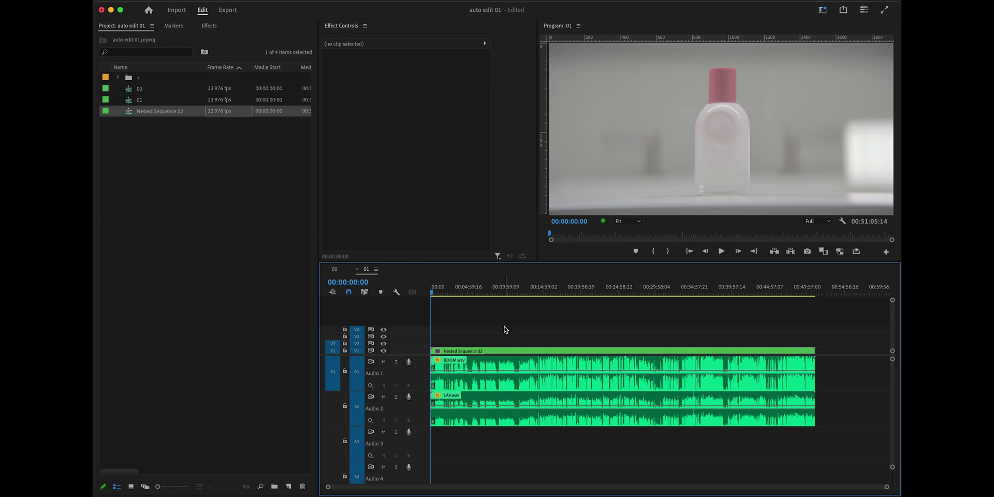
Export sequence 01 as 01.wav, 48000 Hz stereo 24-bit Waveform Audio, into the 09 record folder.
key(super+m)
click(326, 78)
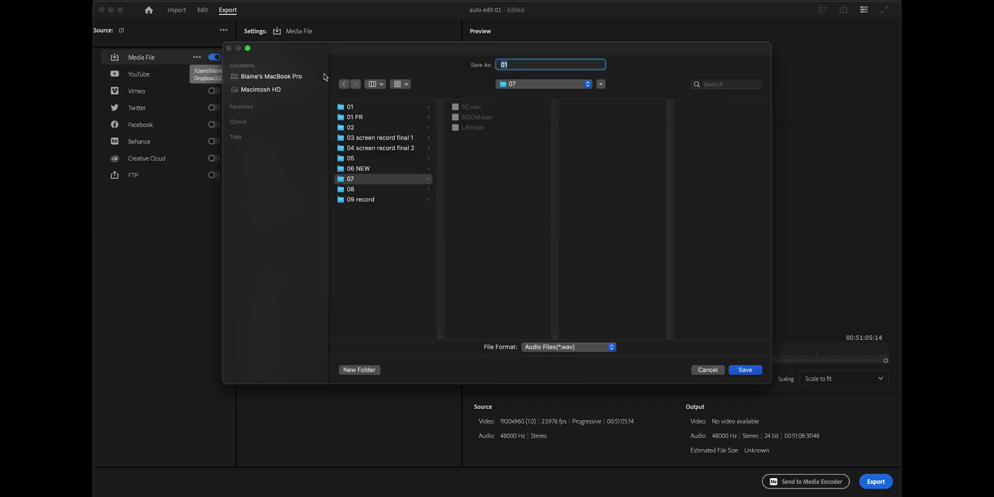
click(370, 198)
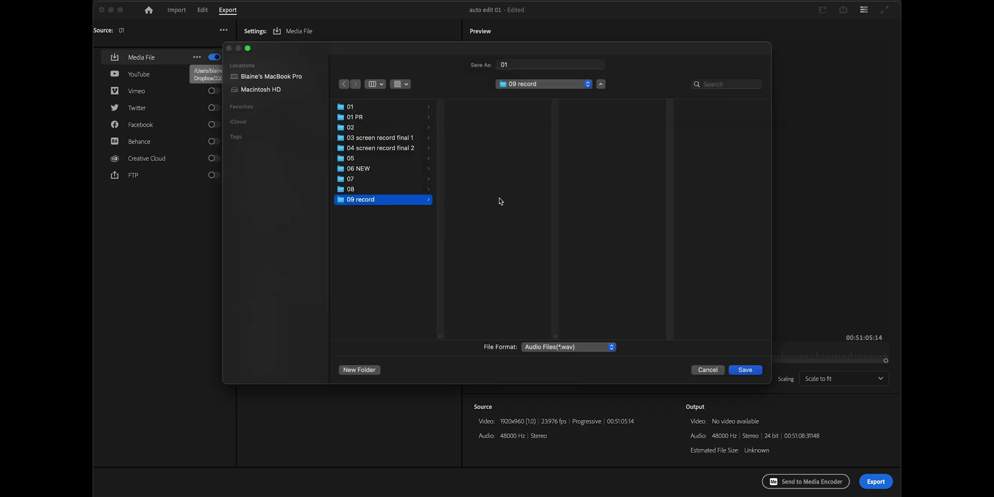
key(Return)
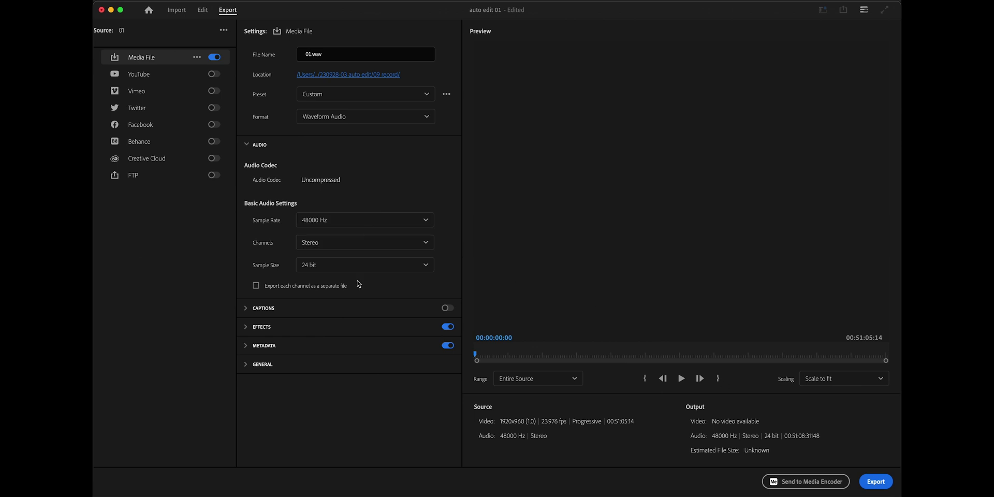
click(876, 482)
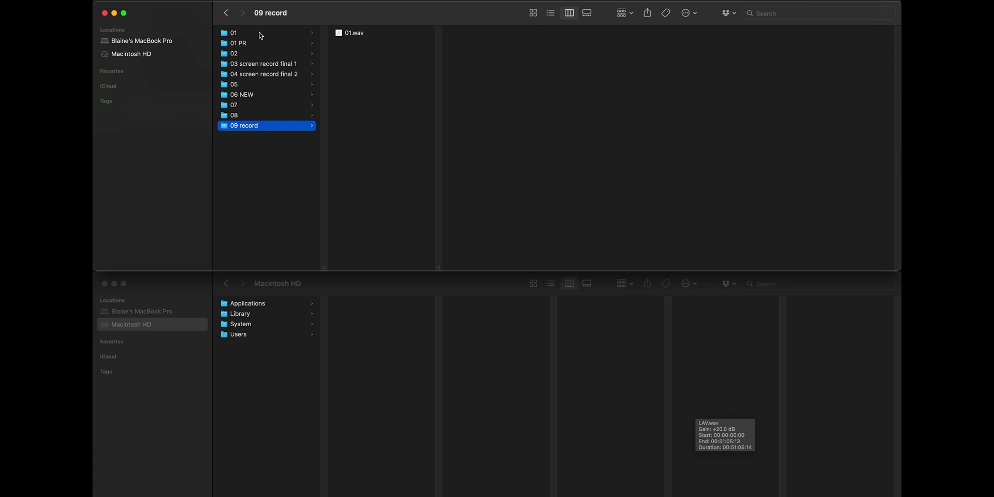
Drag 01.wav from Finder's 09 record folder onto sequence 01's audio track in Premiere.
drag(258, 34, 253, 123)
click(253, 145)
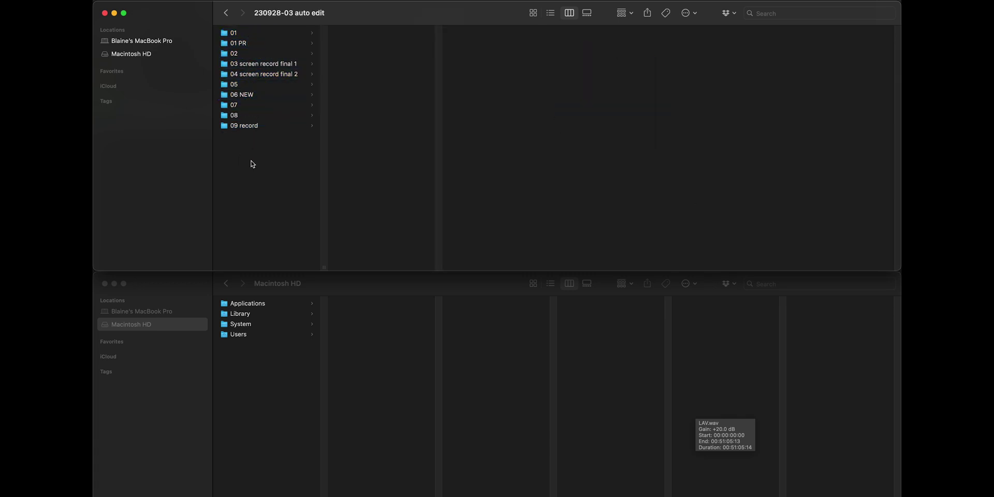
click(254, 127)
drag(340, 34, 459, 377)
key(super+Tab)
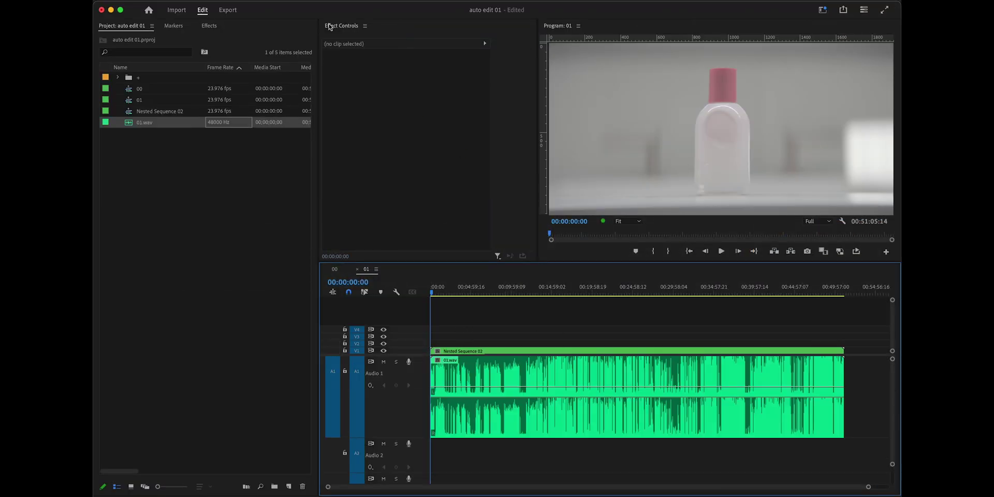
Open the Silence Remover extension, enlarge its panel, and load 01.wav, which shows 349 gaps.
click(394, 2)
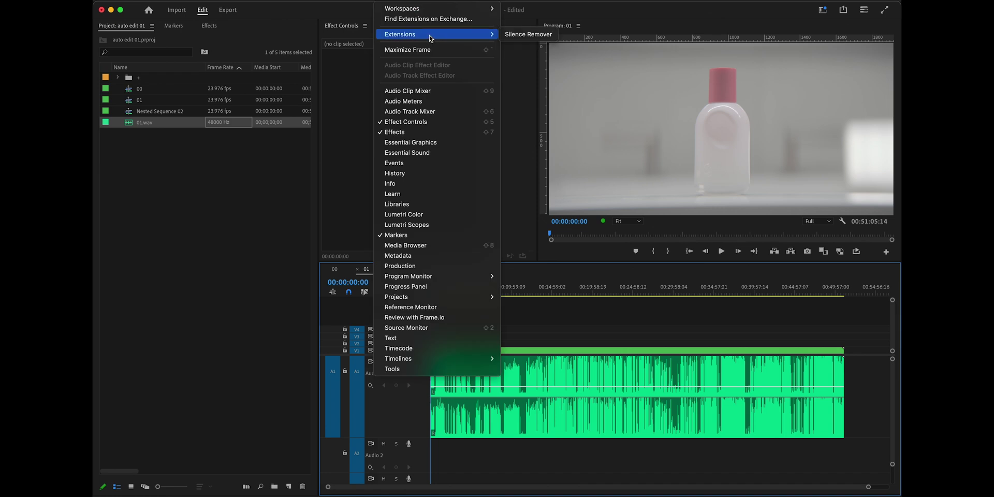
click(528, 36)
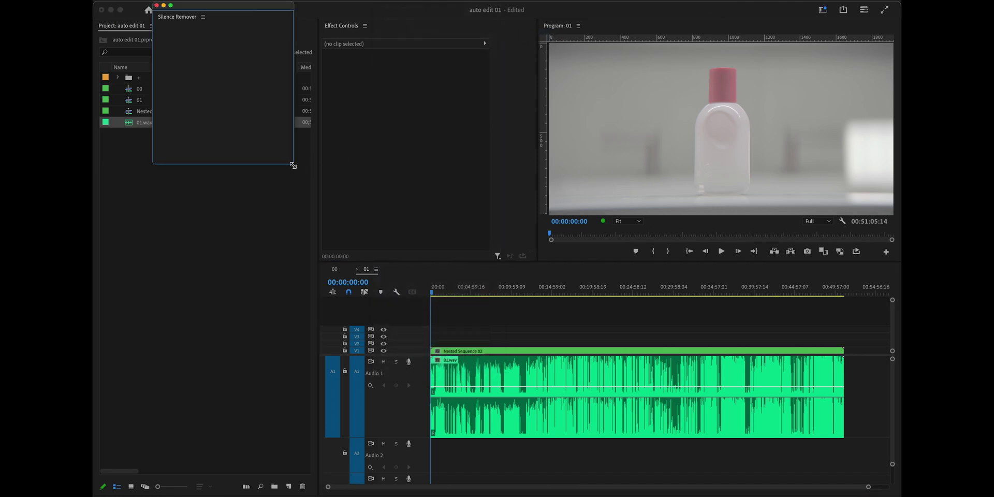
drag(294, 164, 714, 266)
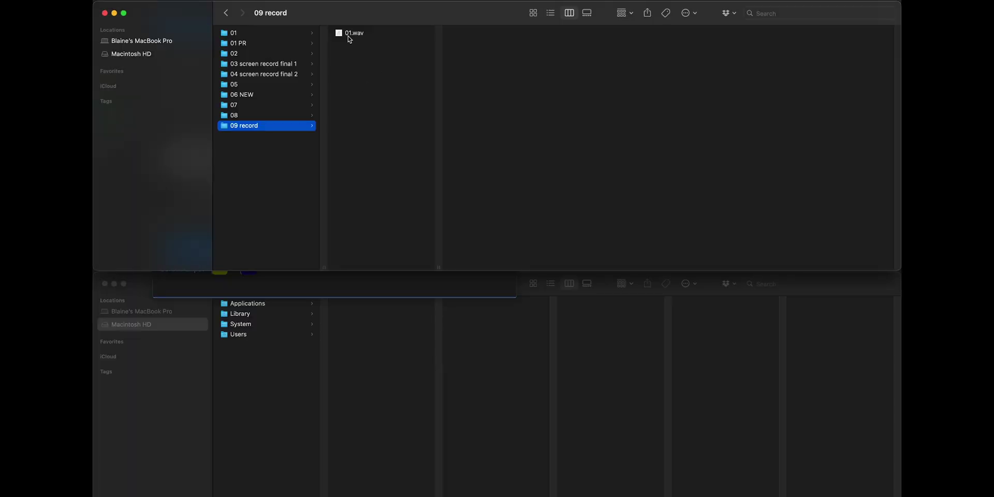
drag(345, 32, 270, 52)
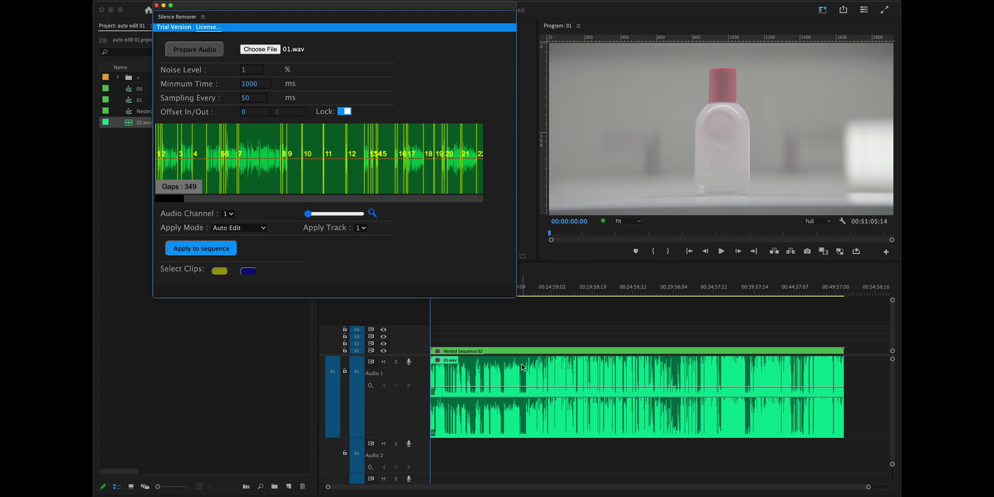
Zoom into the waveform preview and set the minimum silence time to 500 ms.
drag(308, 214, 361, 213)
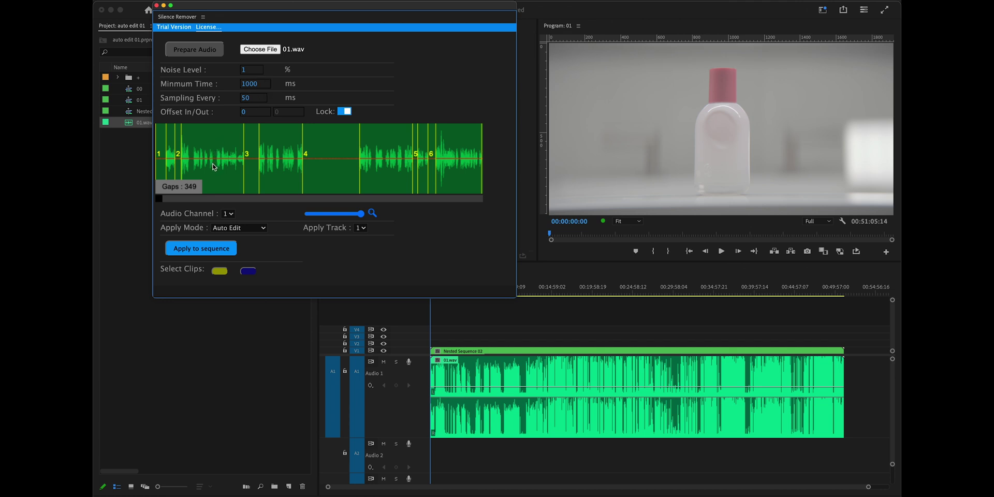
click(266, 86)
click(266, 86)
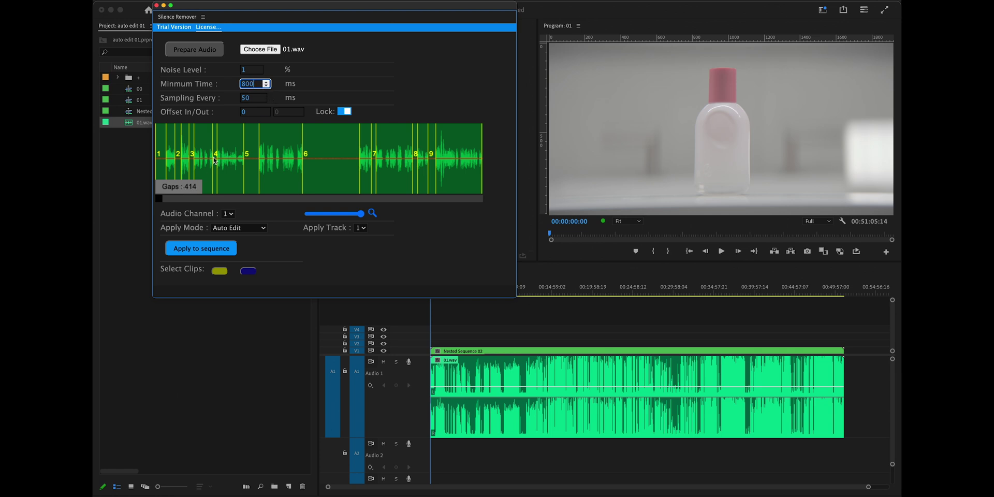
text(100)
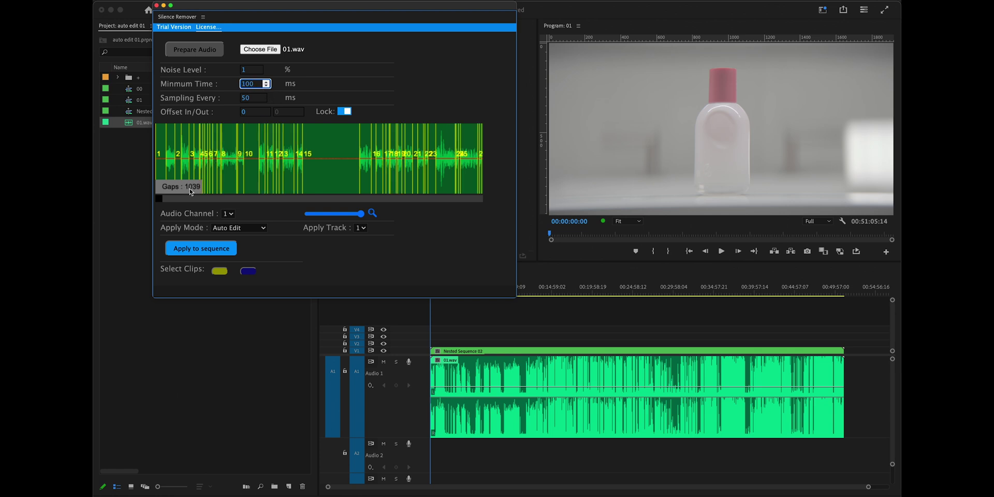
click(267, 83)
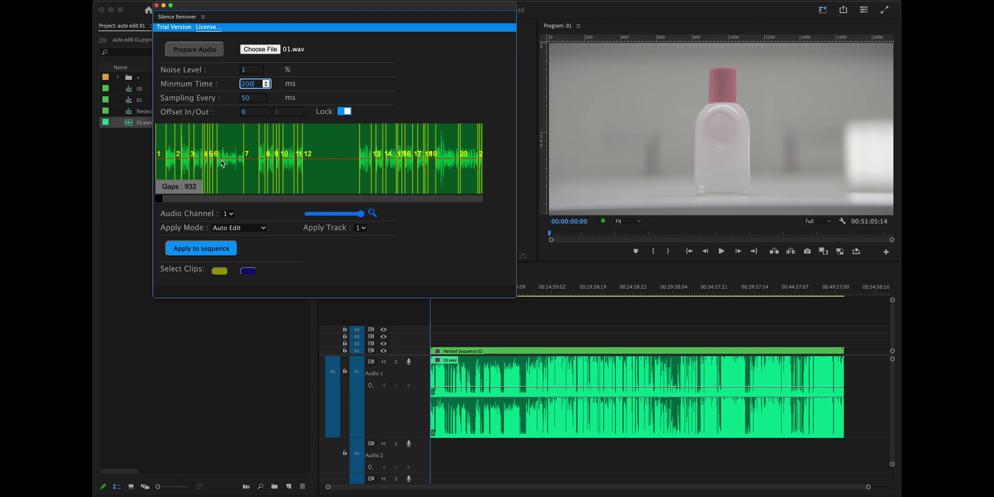
triple_click(266, 82)
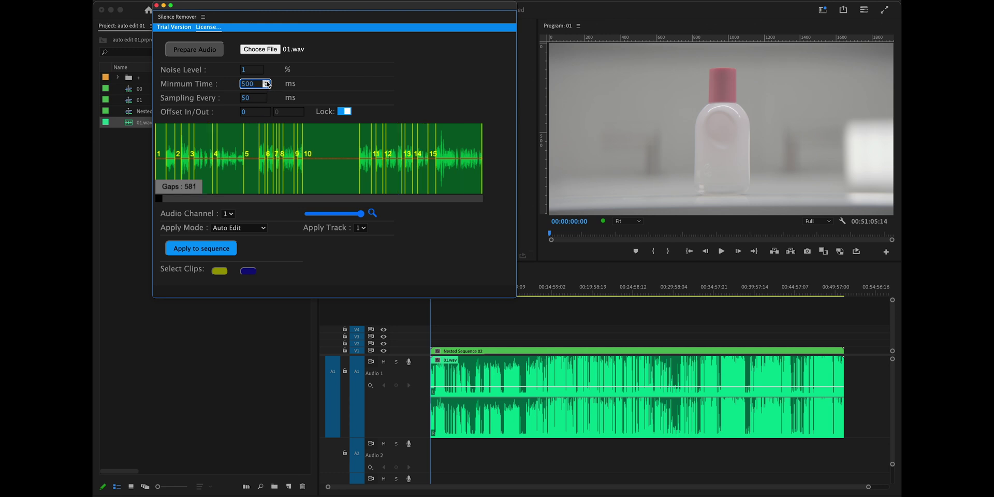
Raise Offset In/Out to 100, bringing the detected gaps to 581.
click(267, 111)
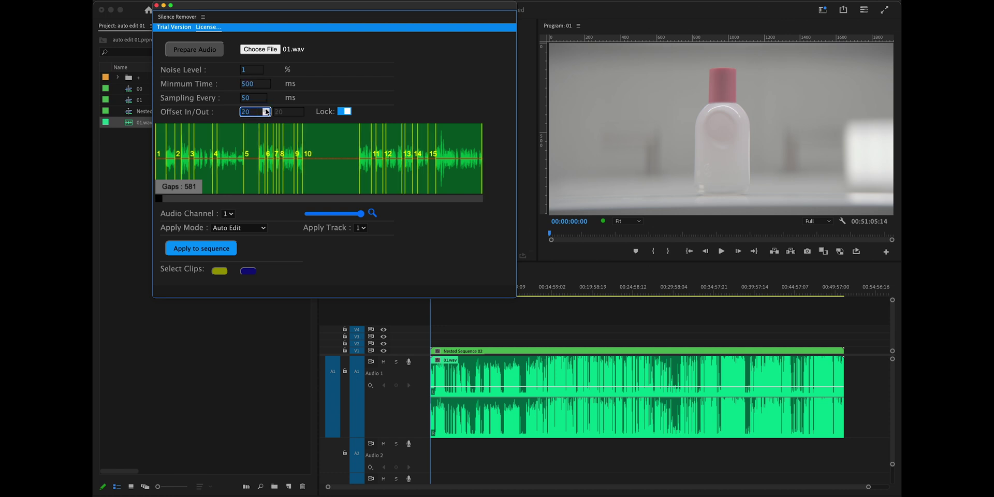
click(266, 110)
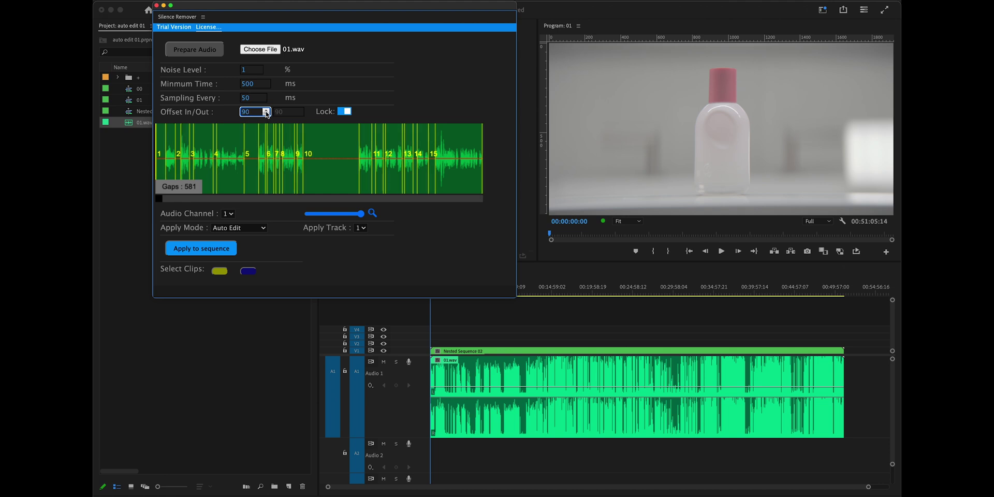
click(272, 237)
Apply Remove Silence to sequence 01, shrinking it from 00:51:05:14 to 00:28:11:04, and close the panel.
click(248, 228)
click(241, 248)
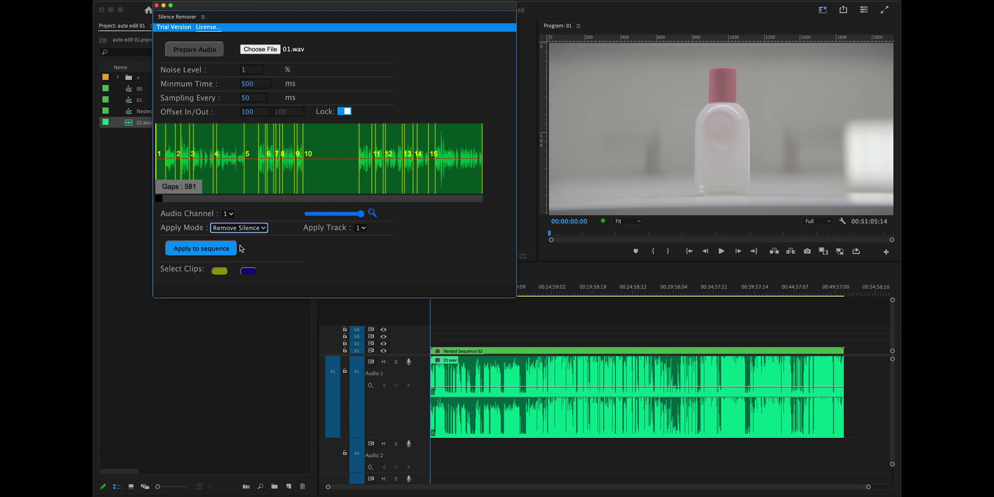
drag(191, 6, 234, 6)
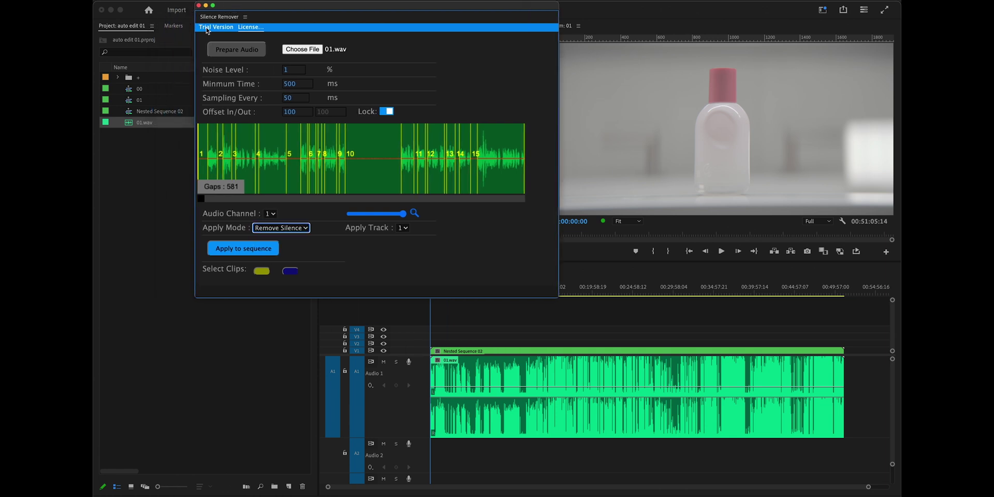
click(241, 250)
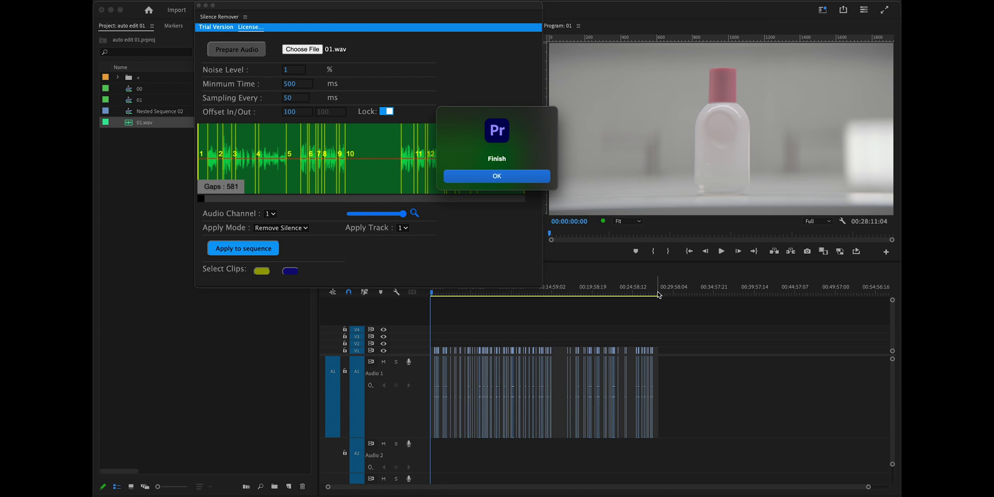
click(658, 294)
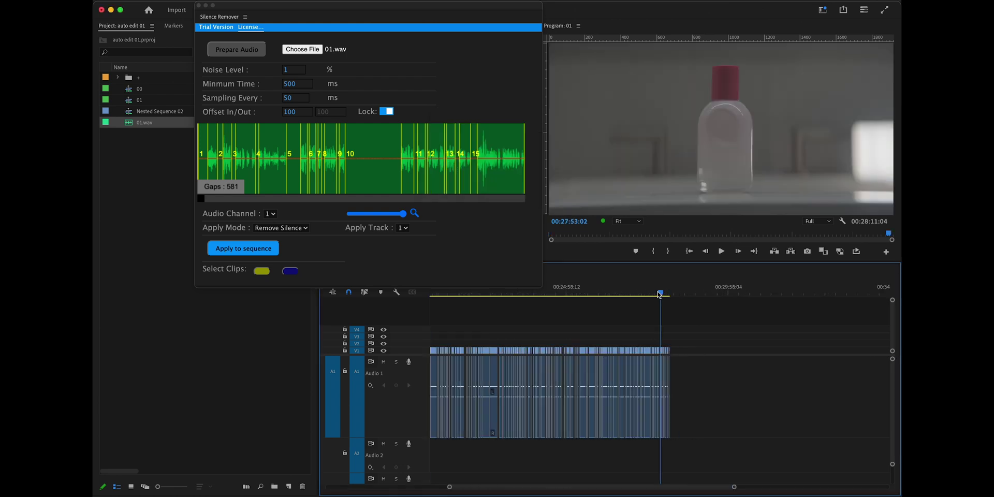
click(205, 5)
Inspect Nested Sequence 02's BOOM and LAV audio against sequence 00, then return to 01.
key(Home)
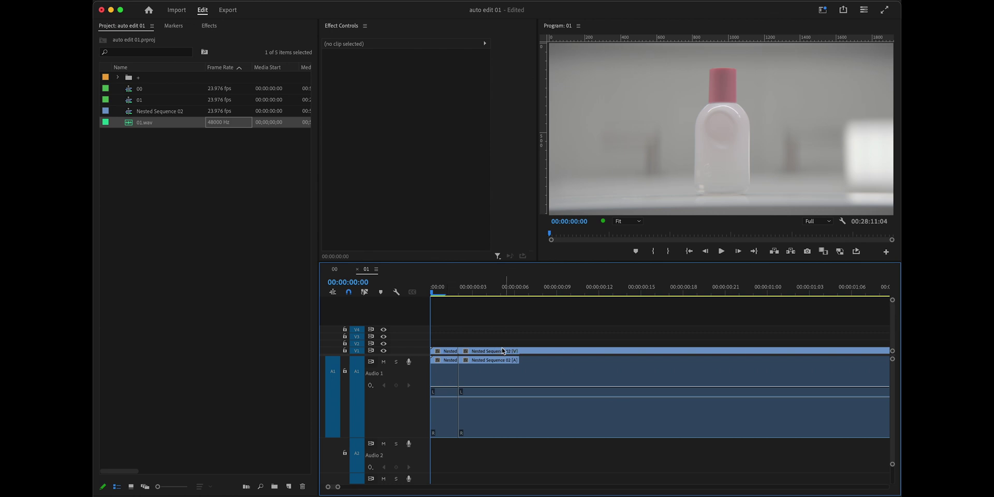
click(448, 352)
double_click(448, 353)
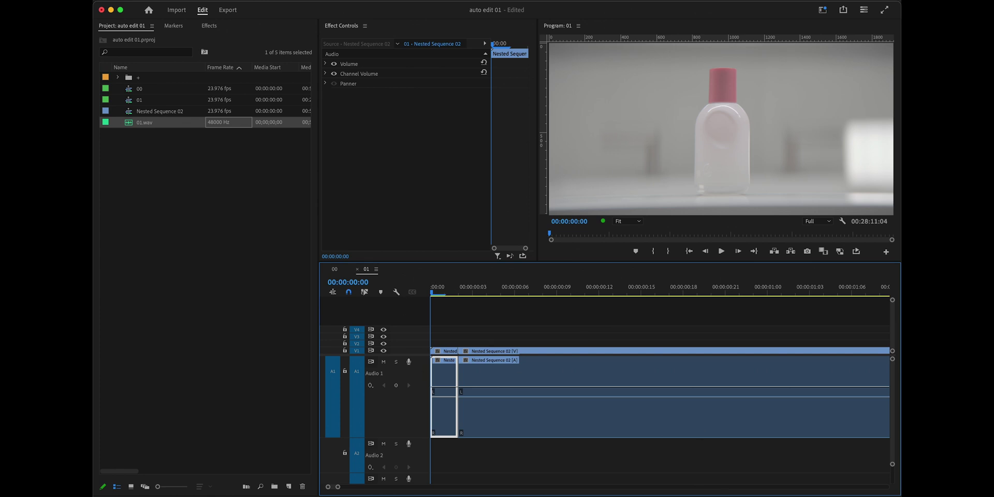
click(448, 322)
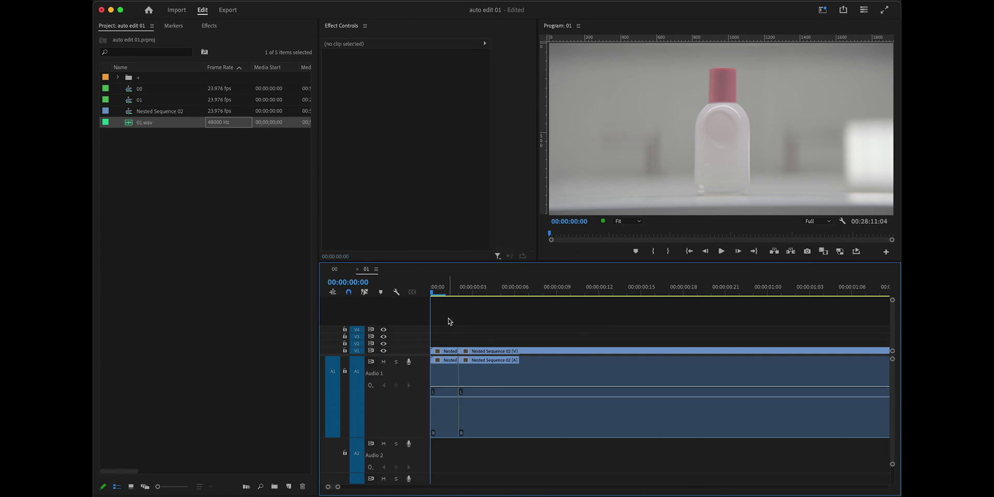
click(444, 394)
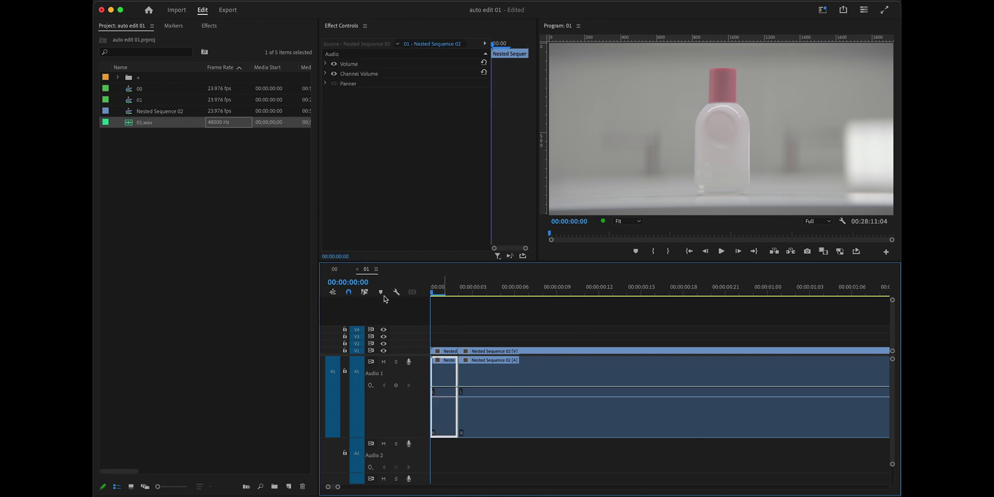
click(335, 269)
drag(850, 449, 357, 372)
double_click(449, 370)
key(End)
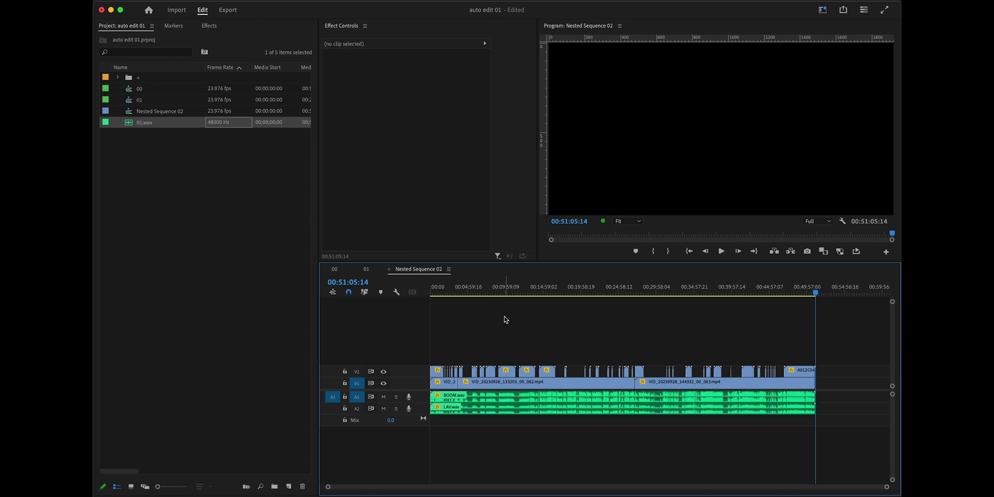
key(super+w)
key(minus)
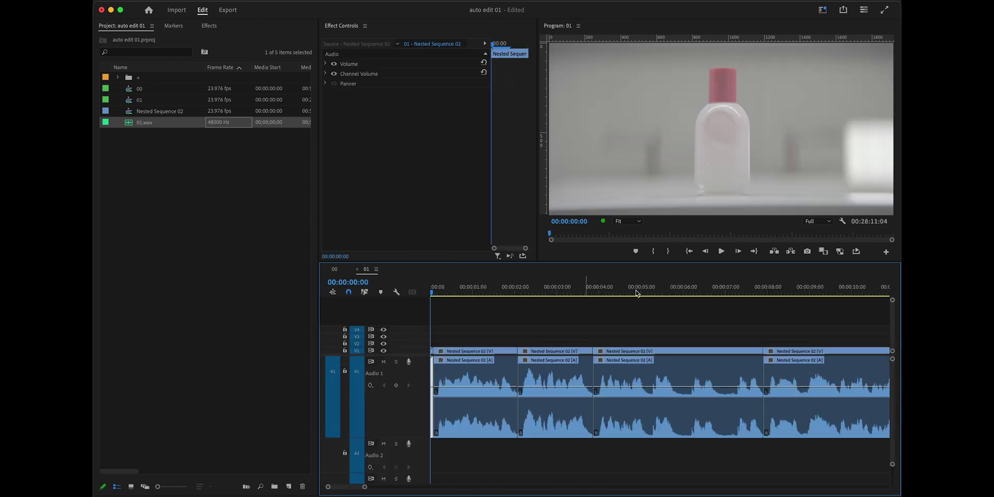
key(minus)
key(minus)
key(minus)
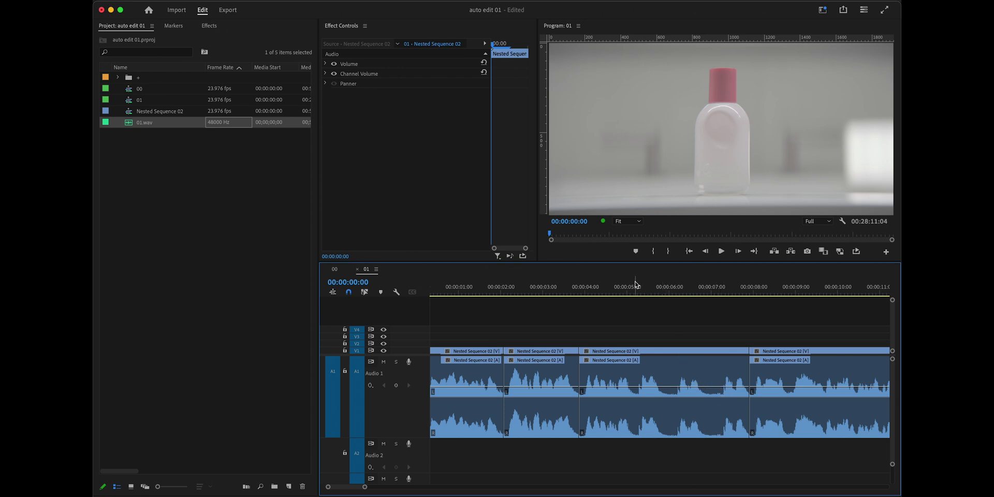
click(610, 290)
key(space)
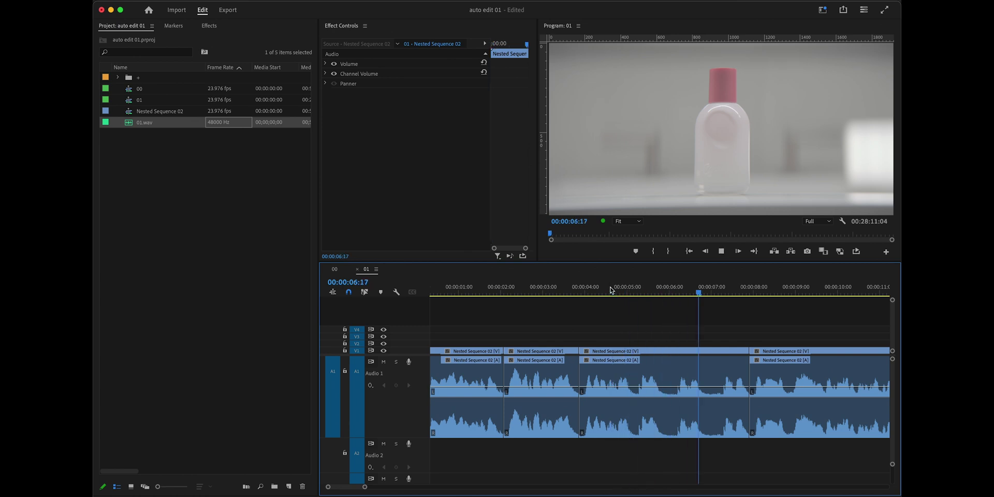
key(space)
key(minus)
key(minus)
key(minus)
key(minus)
key(minus)
key(minus)
key(minus)
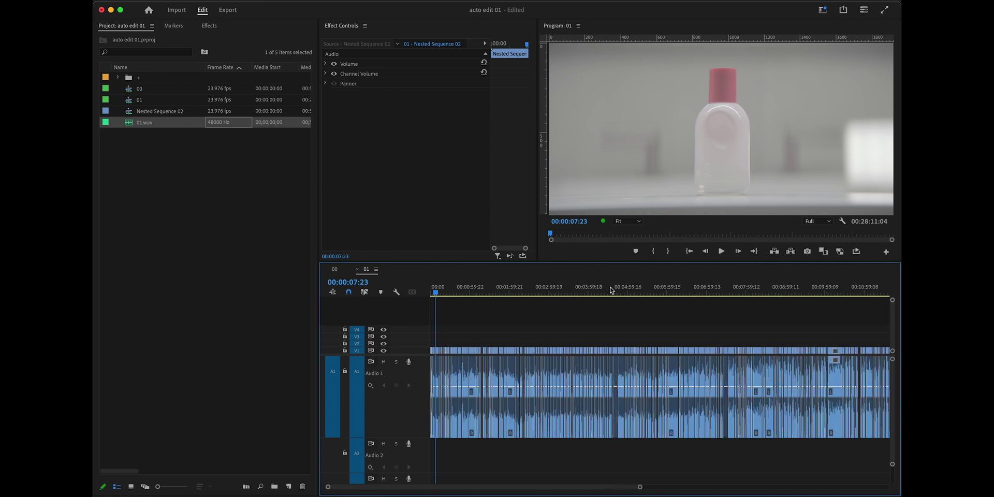
key(minus)
key(End)
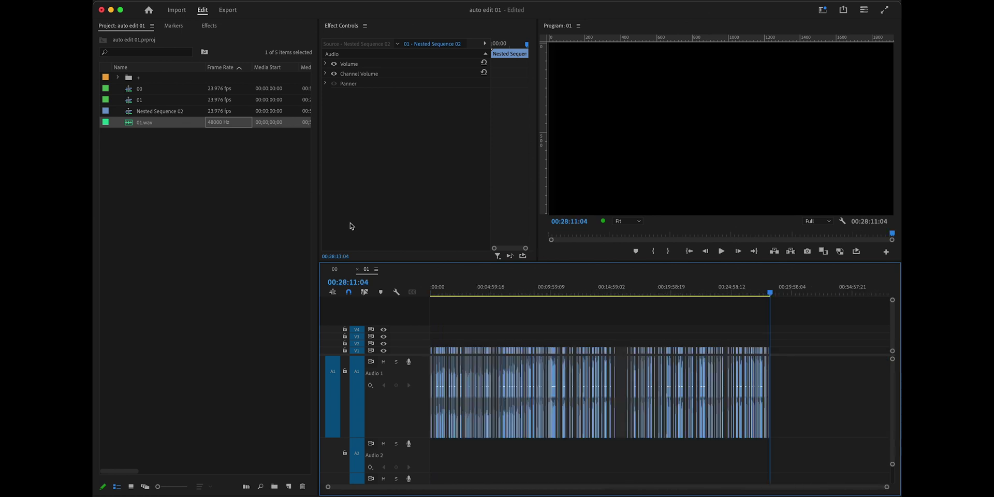
click(334, 269)
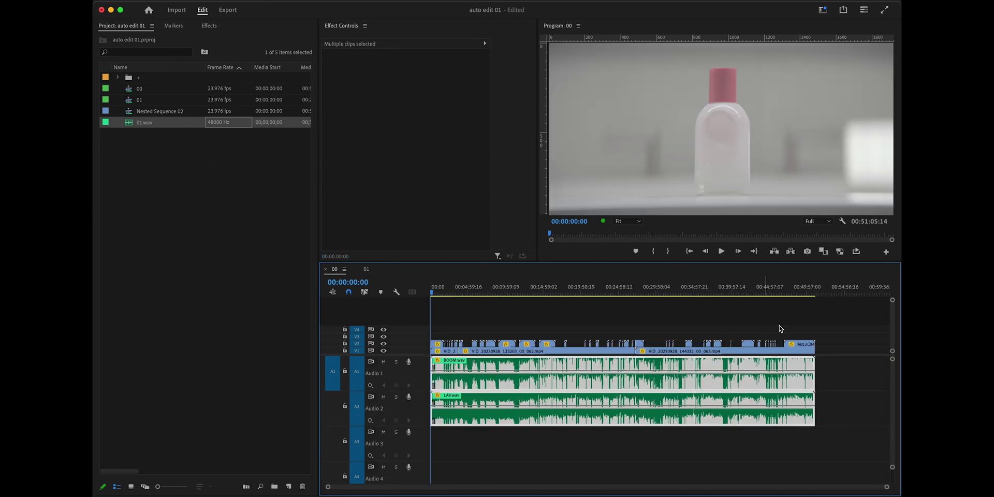
click(816, 288)
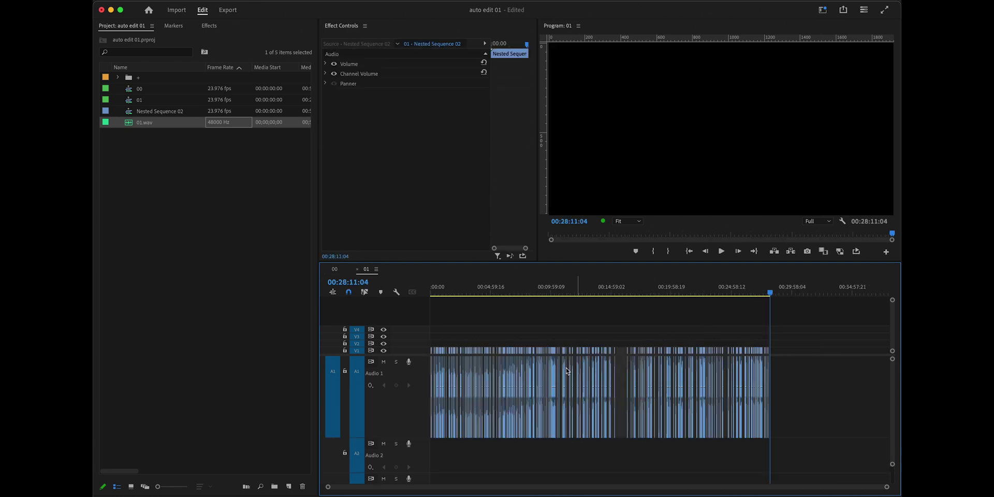
key(ctrl+shift+period)
click(439, 291)
key(=)
key(=)
key(=)
key(=)
key(=)
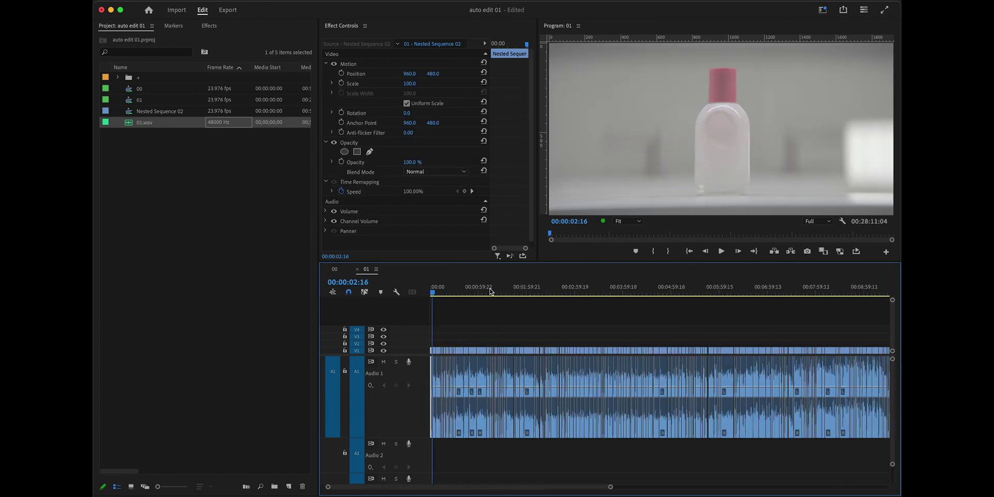
key(=)
key(=)
key(=)
key(=)
click(550, 325)
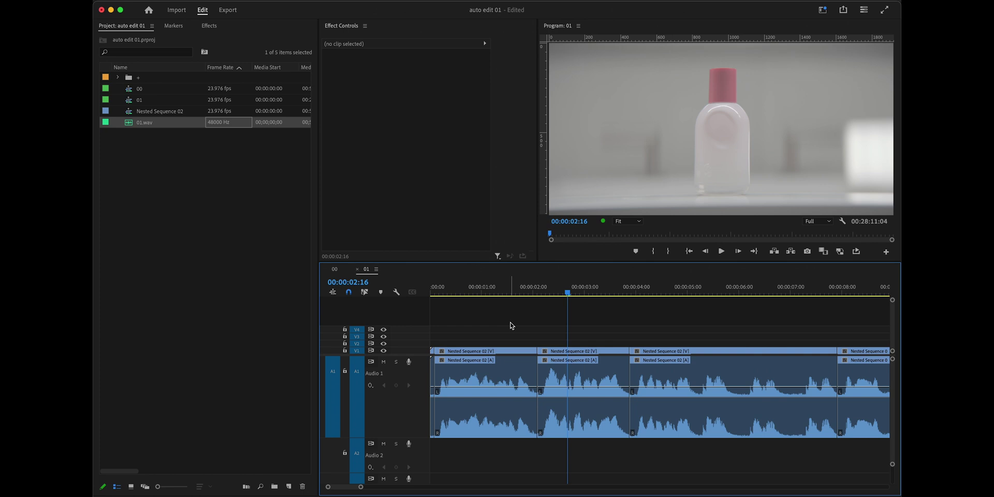
key(minus)
key(minus)
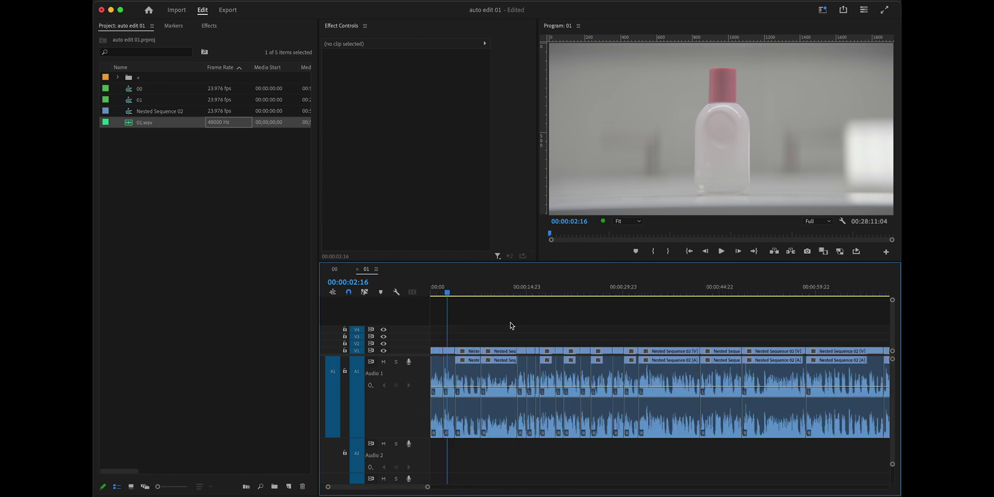
key(equal)
key(equal)
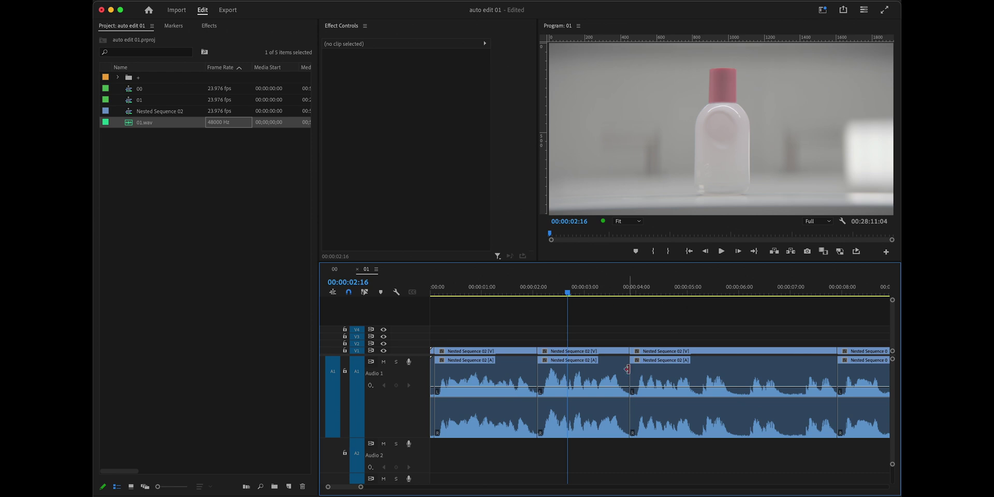
click(472, 370)
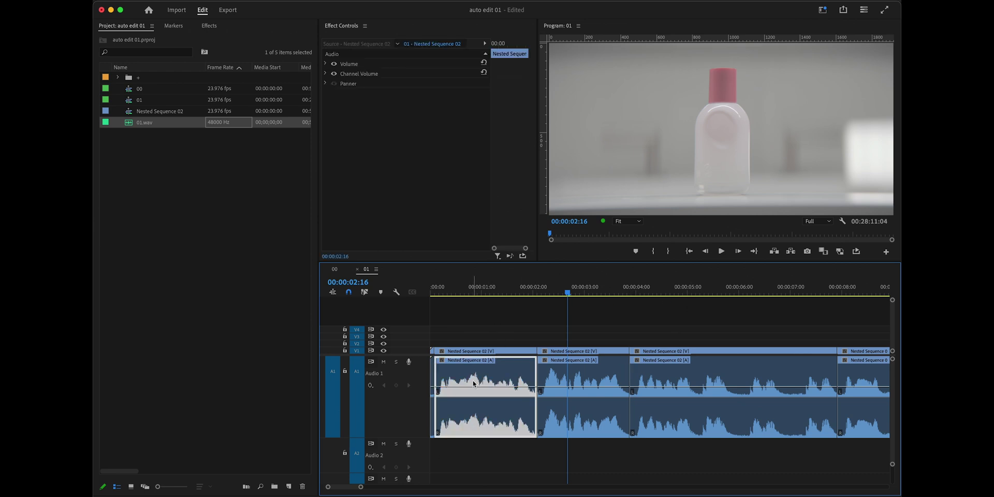
click(469, 352)
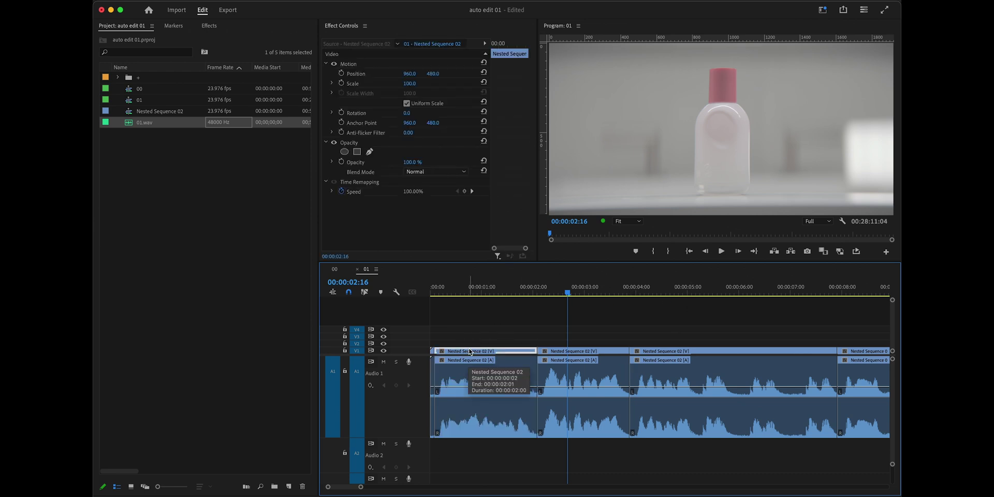
key(Home)
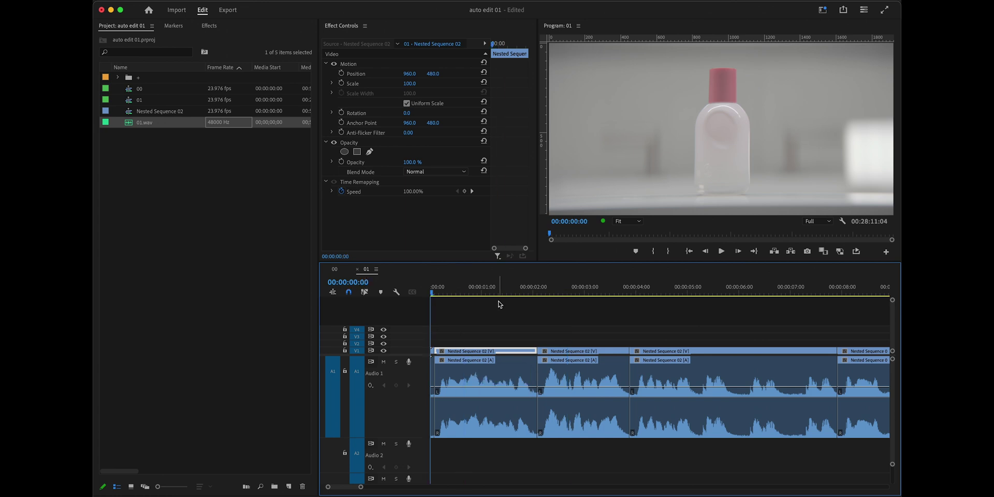
click(489, 322)
key(=)
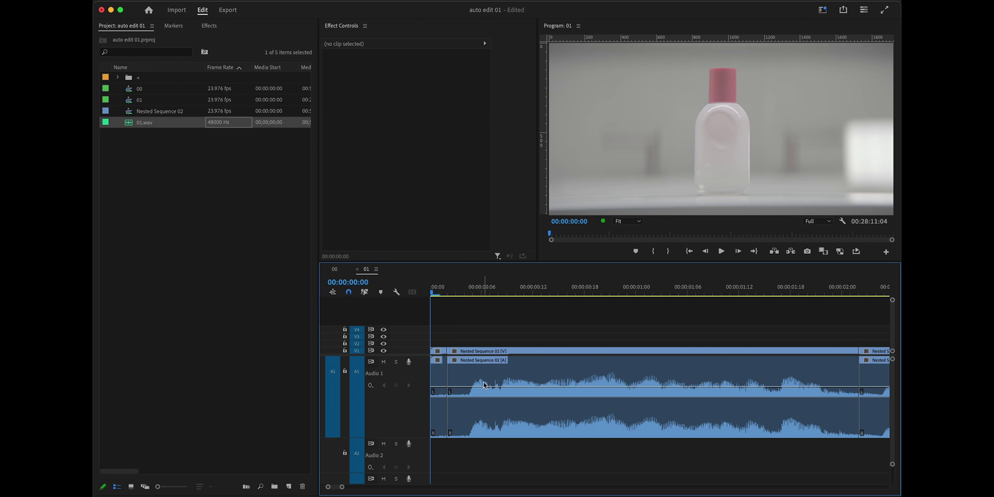
Enable multi-camera on the V1 video clips and Alt-drag a copy onto V2.
click(437, 351)
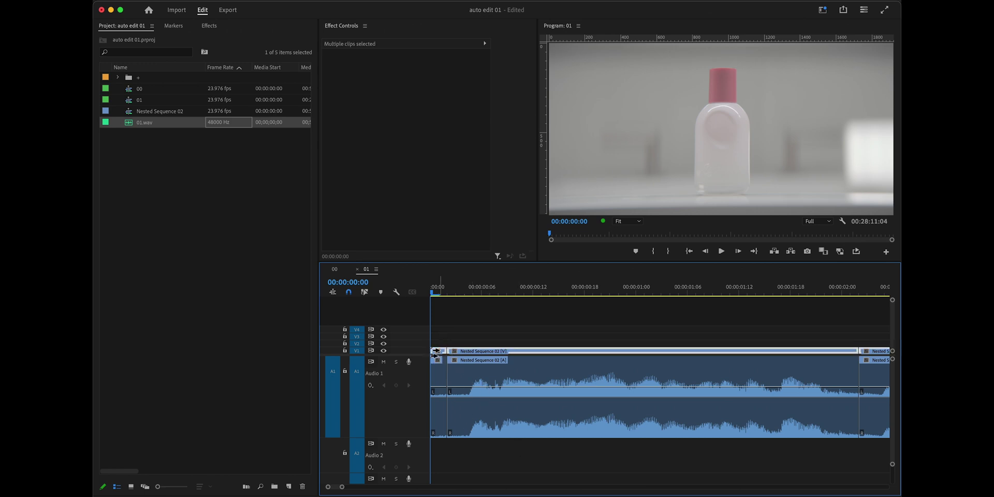
right_click(497, 355)
mouse_move(566, 297)
click(658, 294)
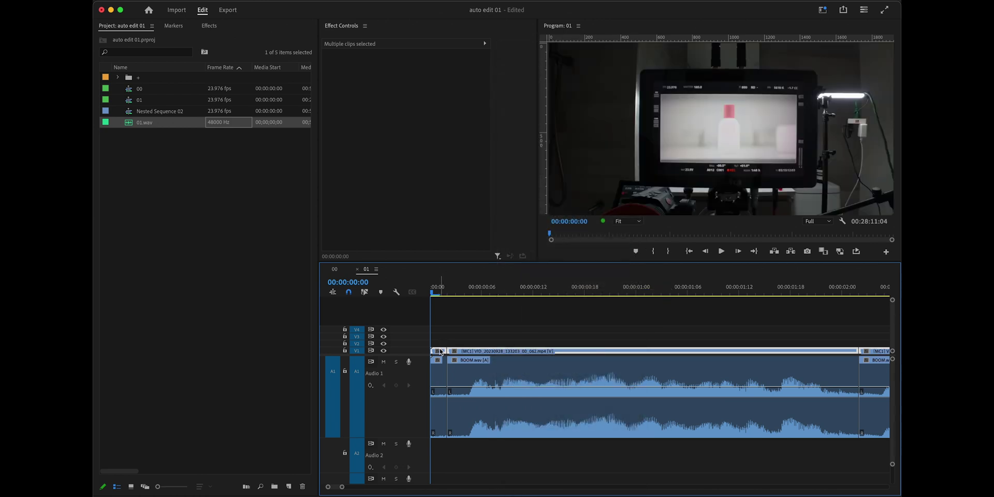
drag(464, 352, 463, 345)
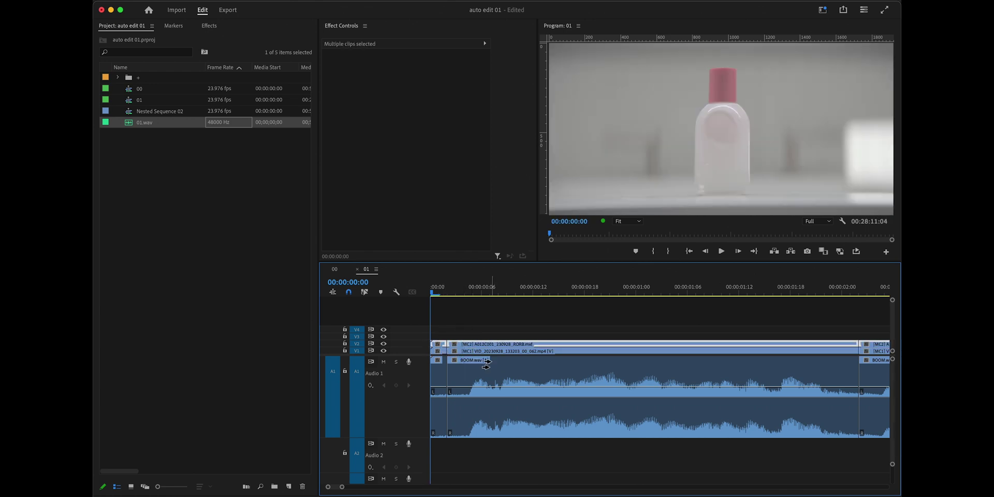
click(495, 345)
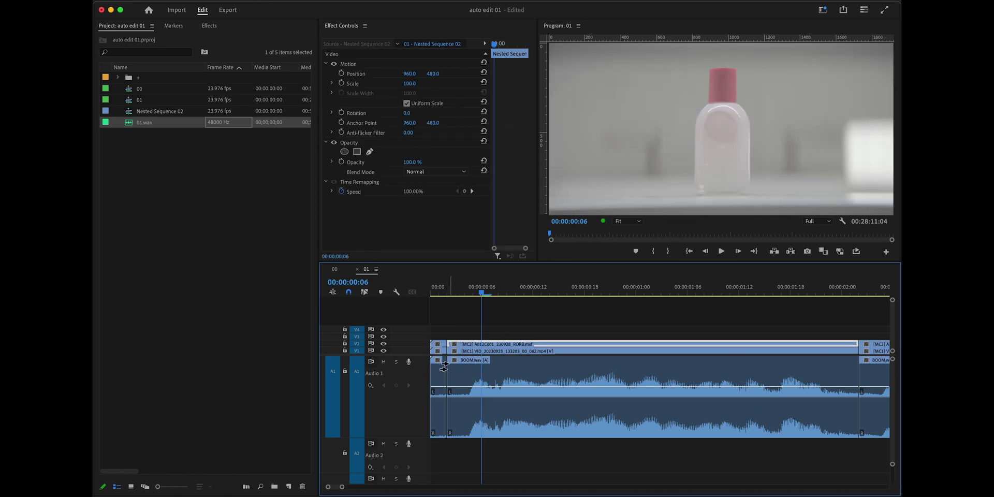
Enable multi-camera on the A1 audio, copy it to A2, then flatten A1 to plain BOOM.wav.
click(440, 373)
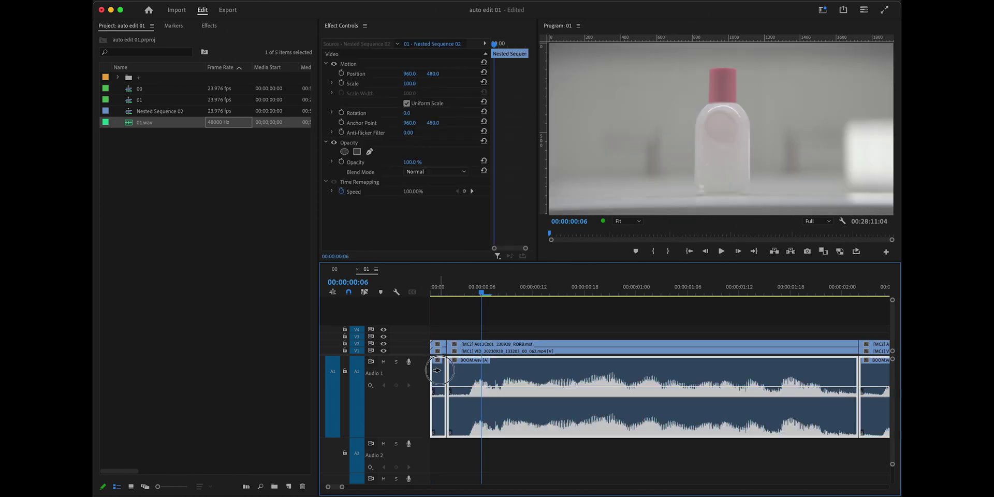
right_click(519, 370)
mouse_move(542, 333)
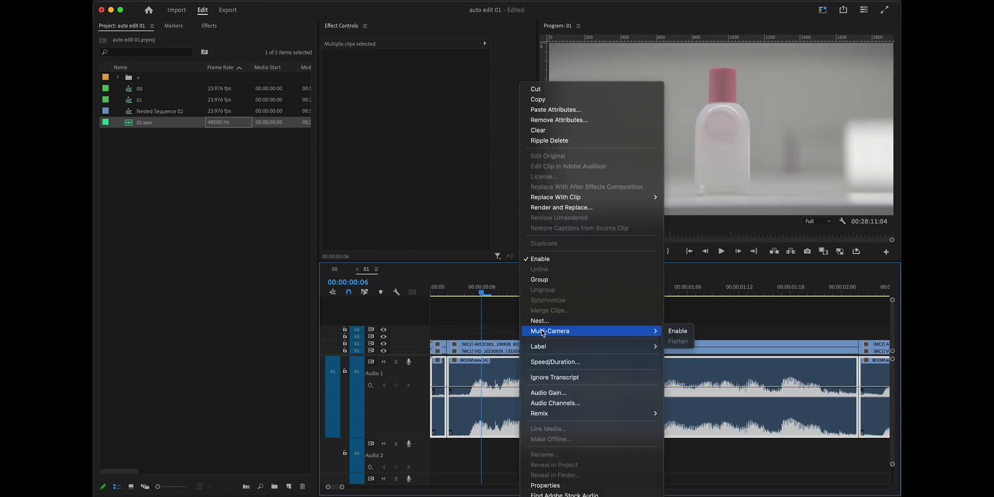
click(675, 335)
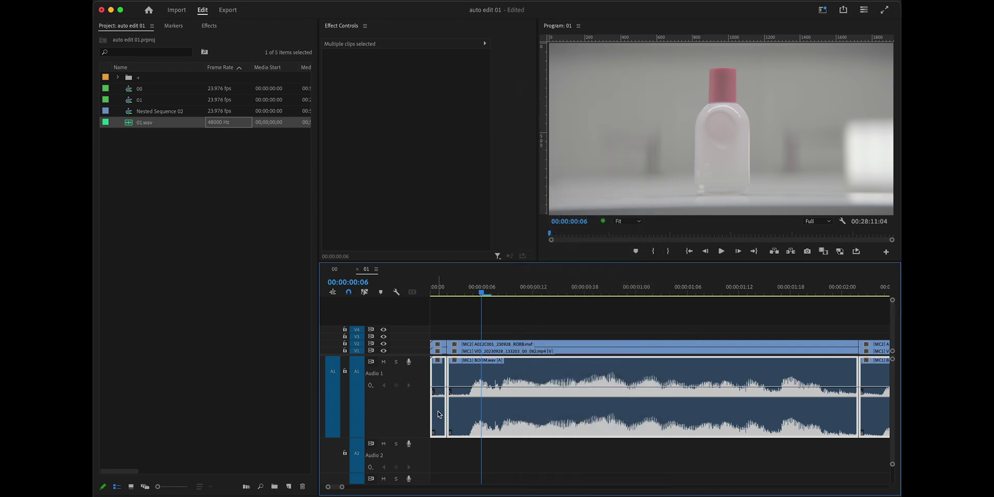
drag(439, 416, 435, 454)
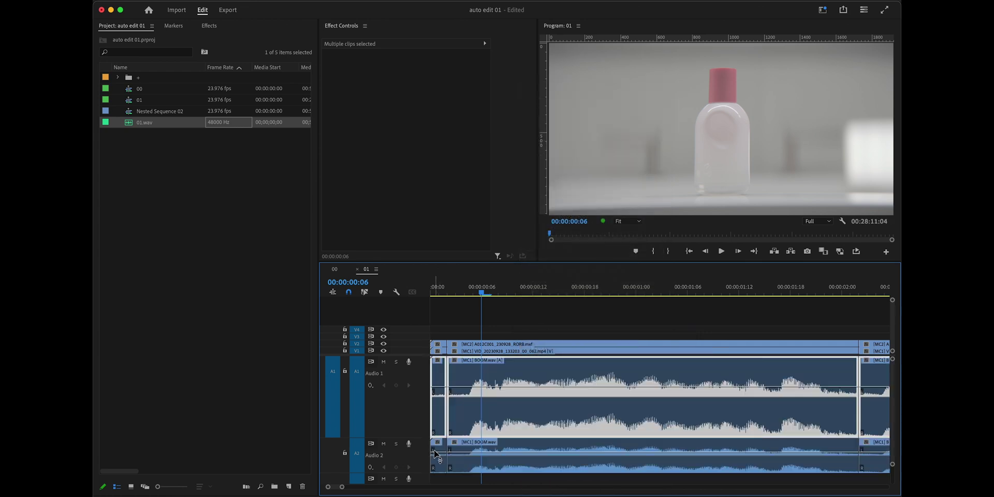
right_click(537, 371)
mouse_move(621, 331)
click(697, 342)
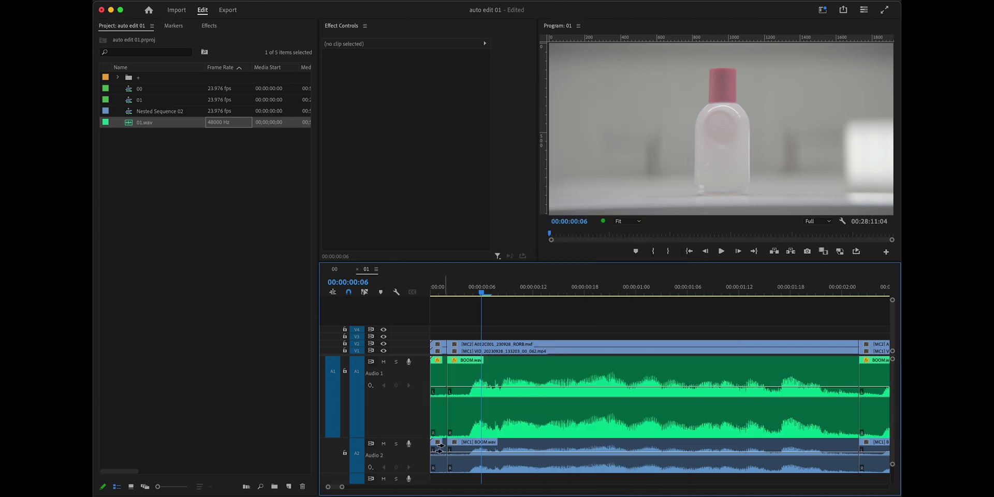
Switch the A2 multicam clip to Camera 2.
click(439, 448)
right_click(529, 452)
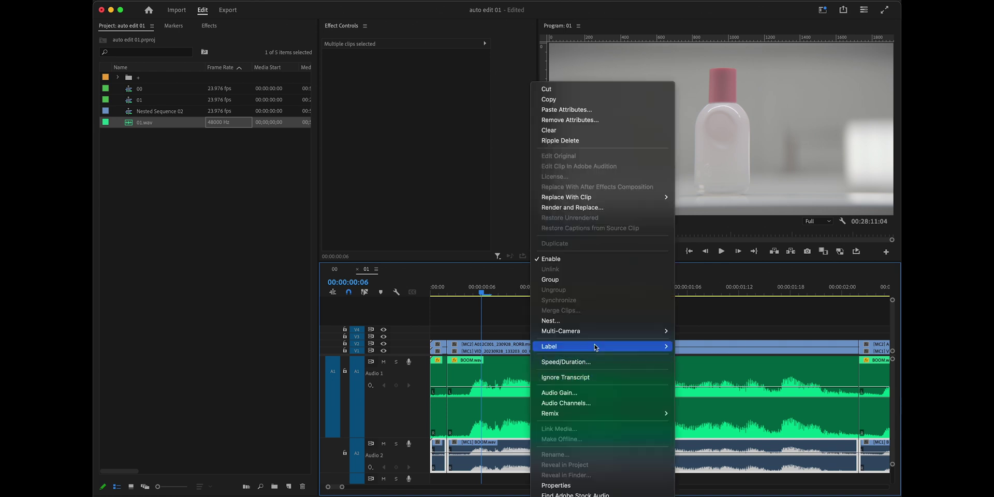
mouse_move(601, 331)
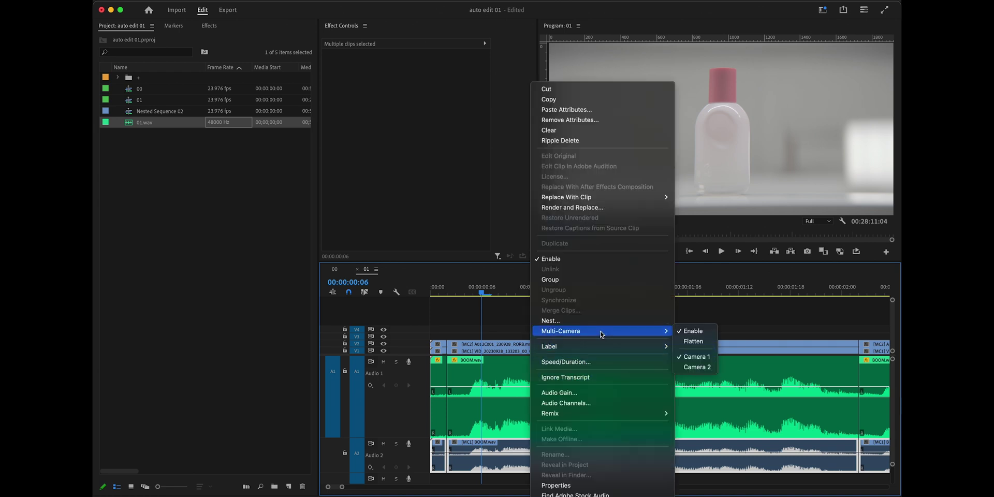
click(696, 366)
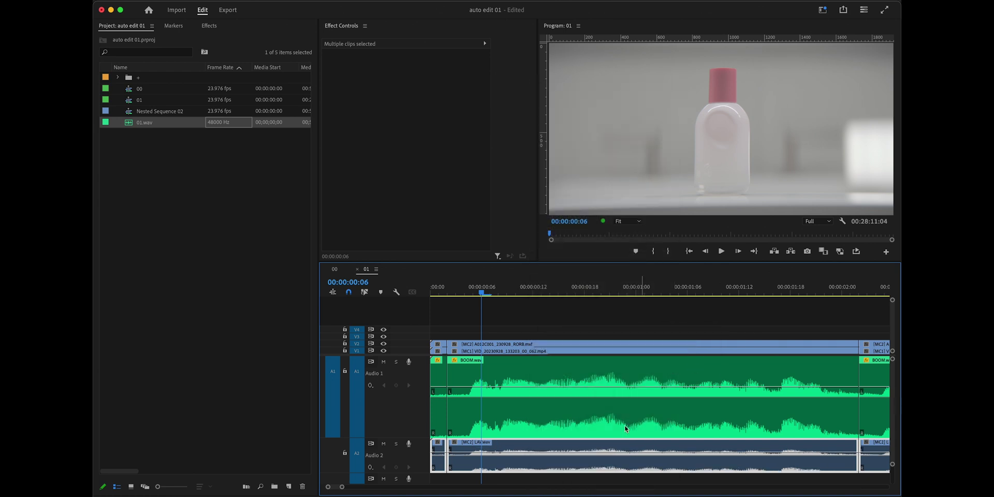
In Nested Sequence 02, delete BOOM.wav and move LAV.wav up to track A1.
right_click(461, 449)
click(630, 367)
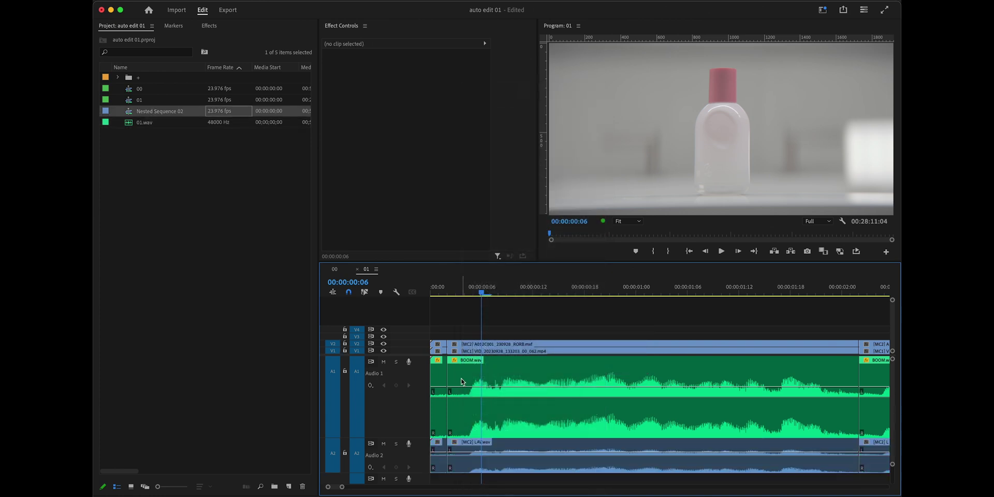
click(459, 450)
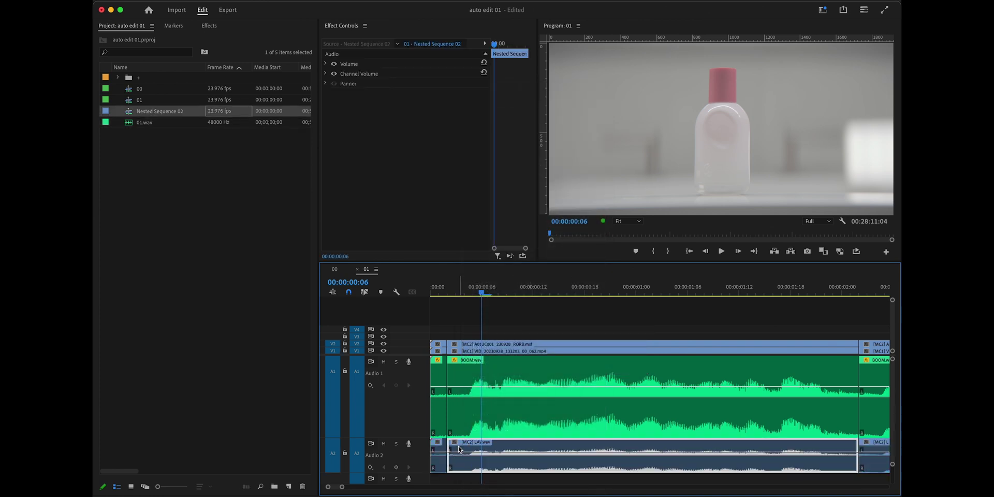
double_click(135, 113)
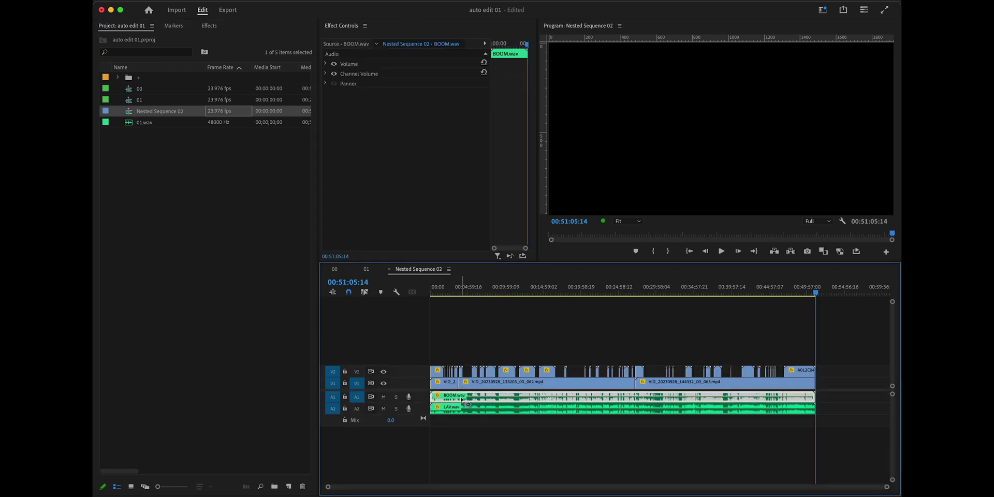
key(Delete)
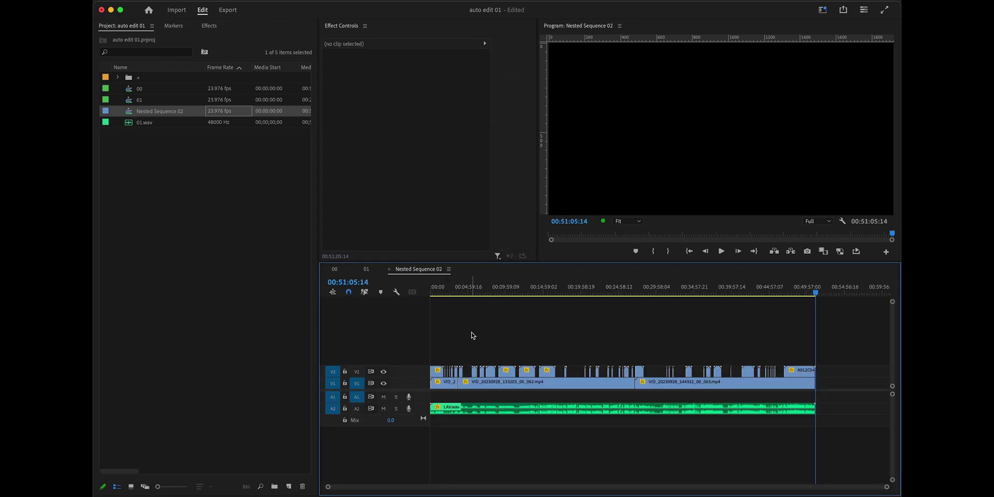
click(495, 411)
drag(495, 410, 496, 399)
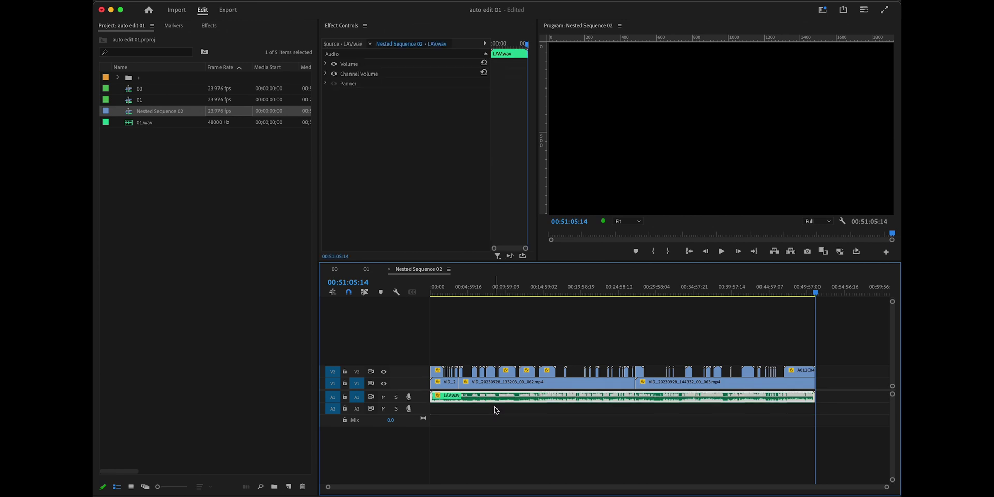
click(474, 335)
key(super+w)
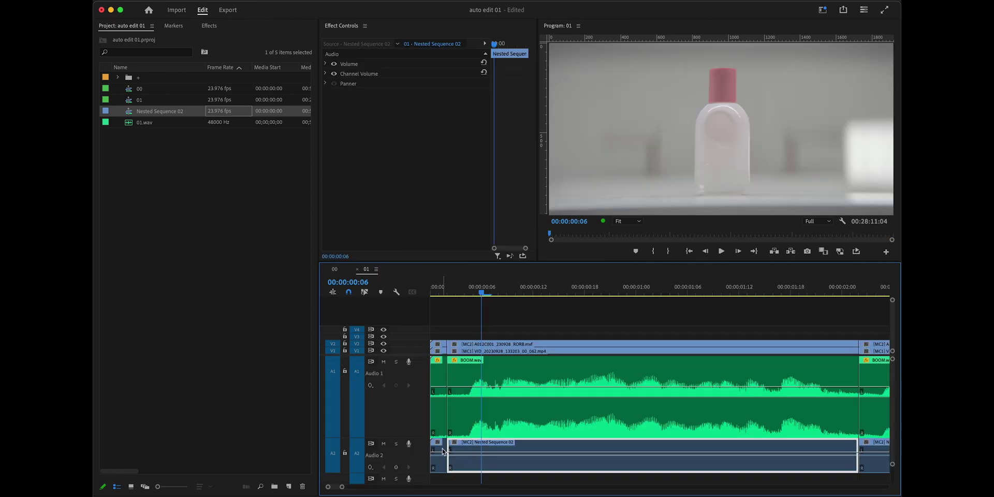
Flatten the multicam video clips into plain camera clips.
right_click(488, 444)
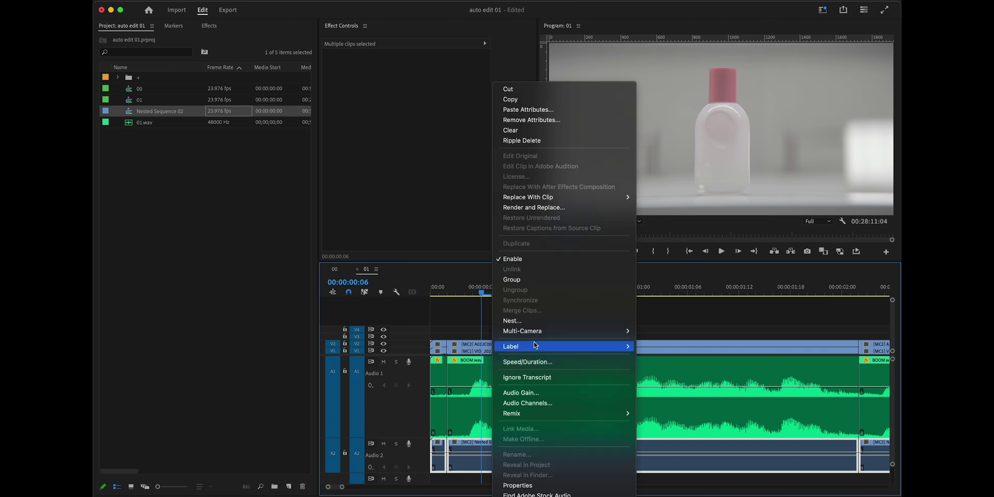
click(655, 343)
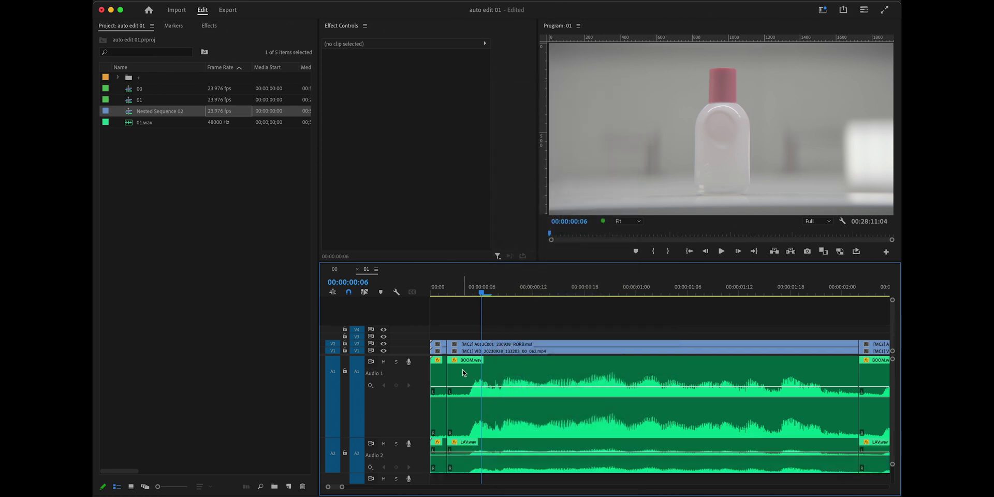
click(497, 345)
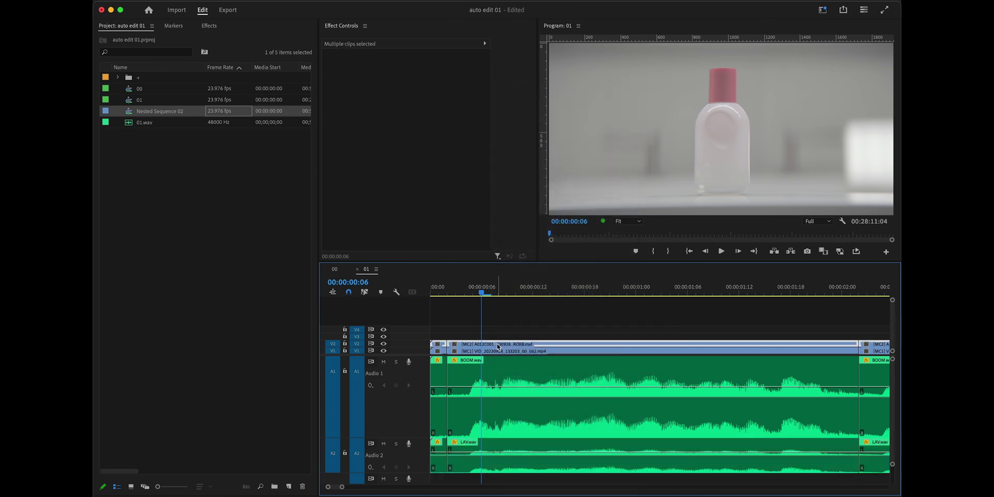
right_click(526, 343)
mouse_move(555, 289)
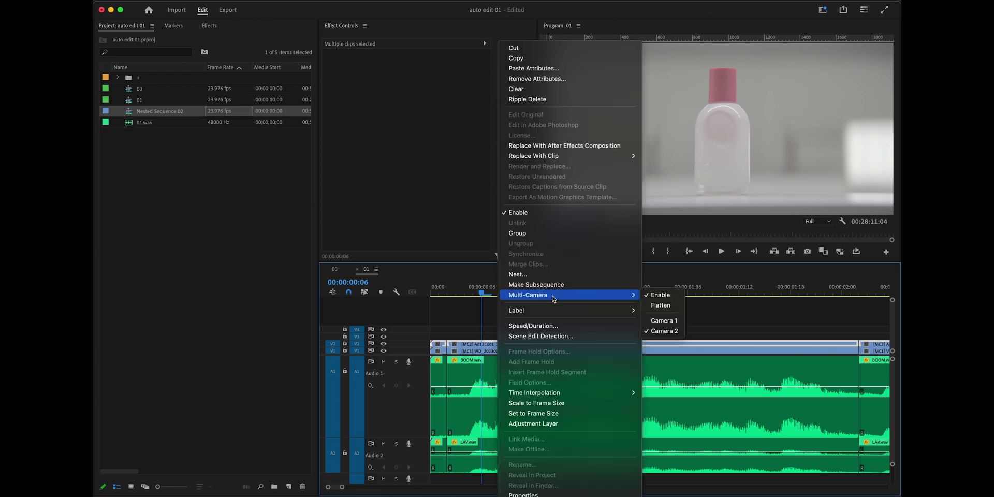
click(667, 304)
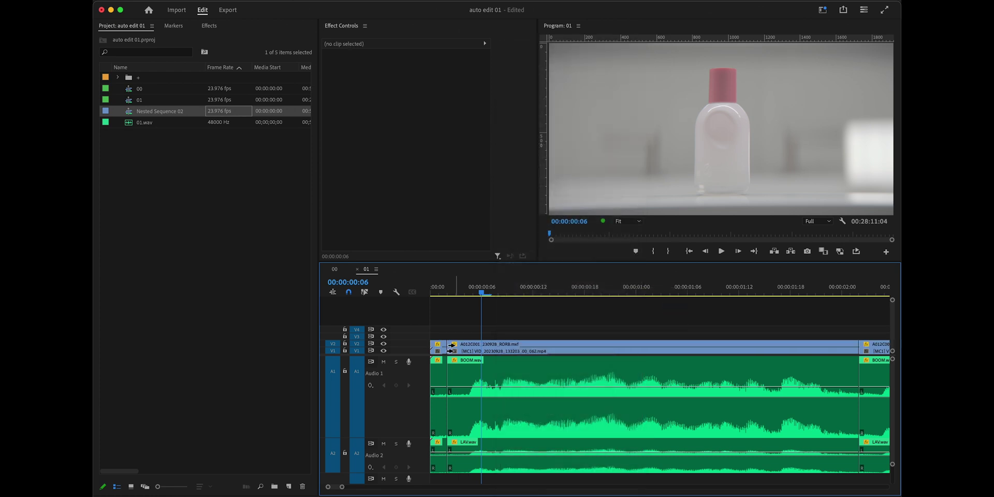
Flatten all remaining multicam clips in sequence 01 and zoom out to view the whole edit.
click(436, 354)
right_click(492, 354)
mouse_move(570, 295)
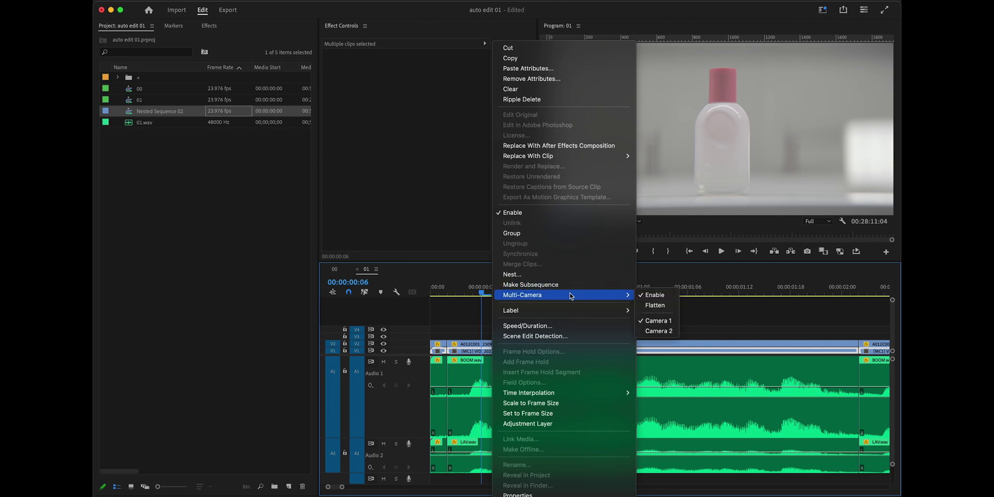
click(648, 305)
key(minus)
key(minus)
key(minus)
key(minus)
key(minus)
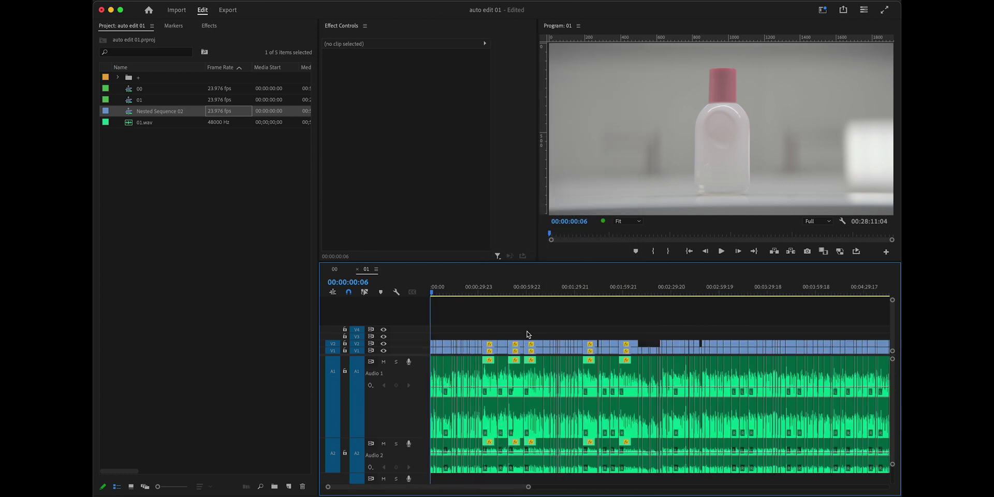
key(grave)
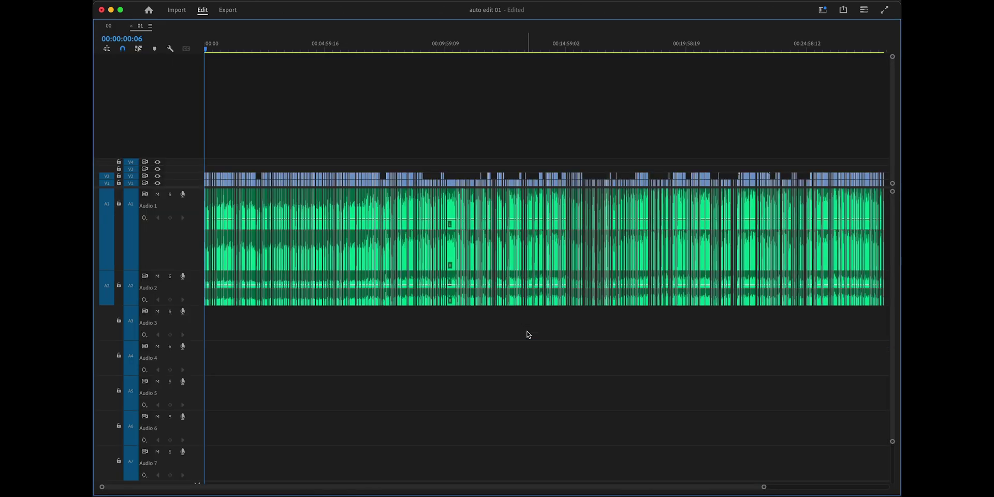
key(grave)
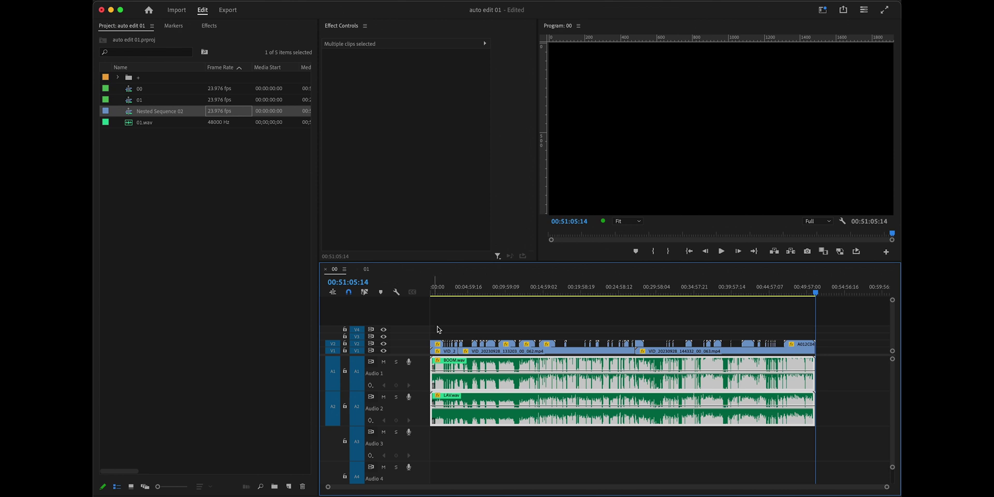
Bring the silence-trimmed sequence 01 back into the Timeline in place of sequence 00.
click(367, 269)
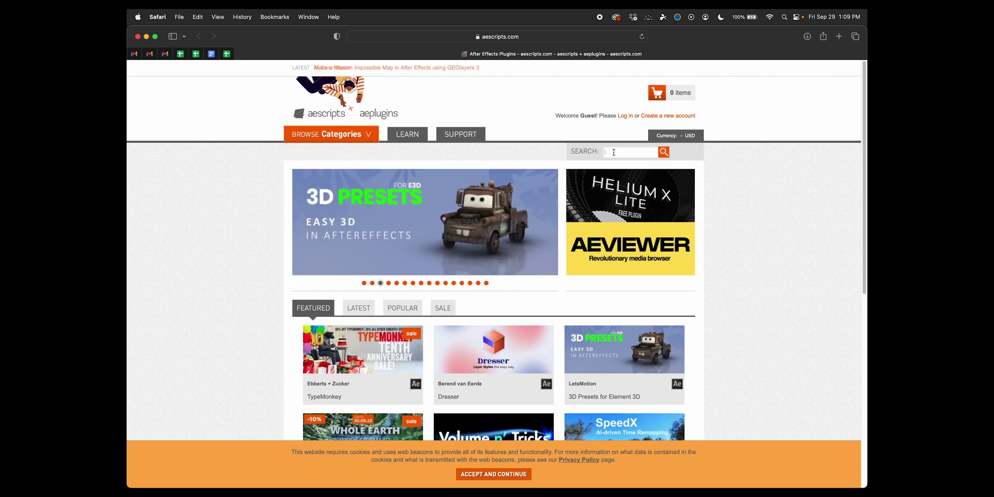
Search the aescripts store for 'silence' and open the Silence Remover product page.
text(ence)
key(Return)
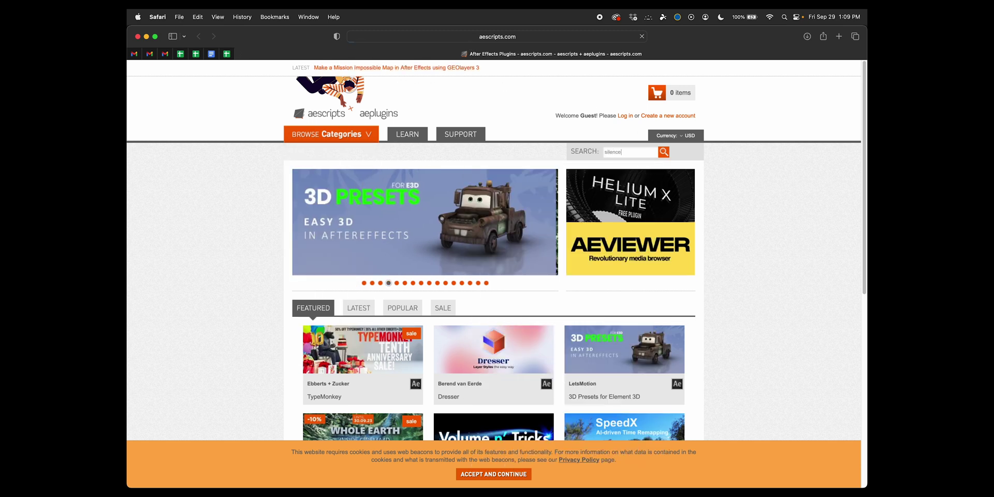
mouse_move(457, 264)
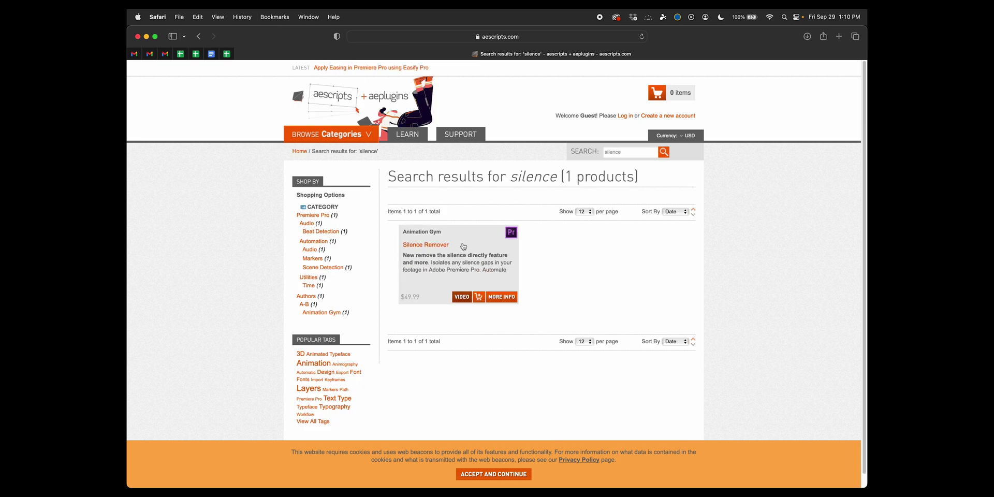
click(441, 267)
Start downloading the free trial of Silence Remover from its License Type options.
click(584, 235)
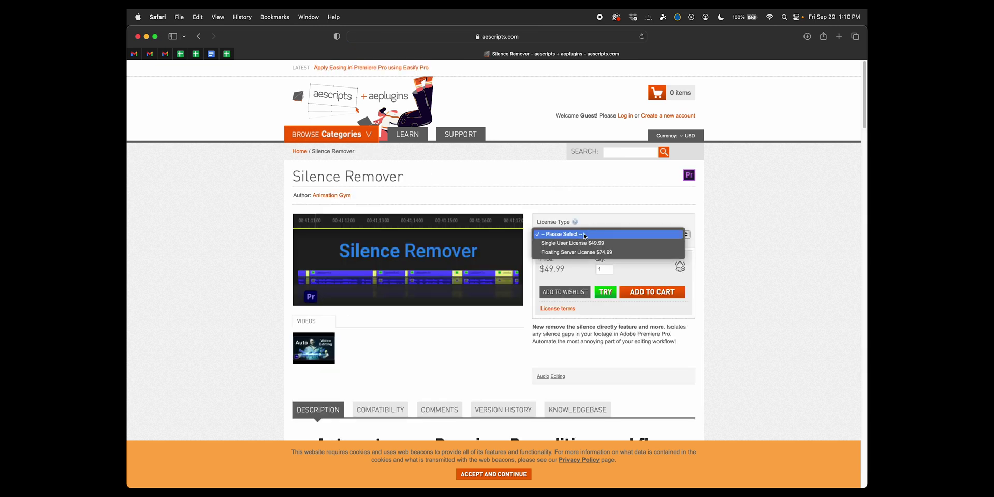
click(603, 291)
click(603, 292)
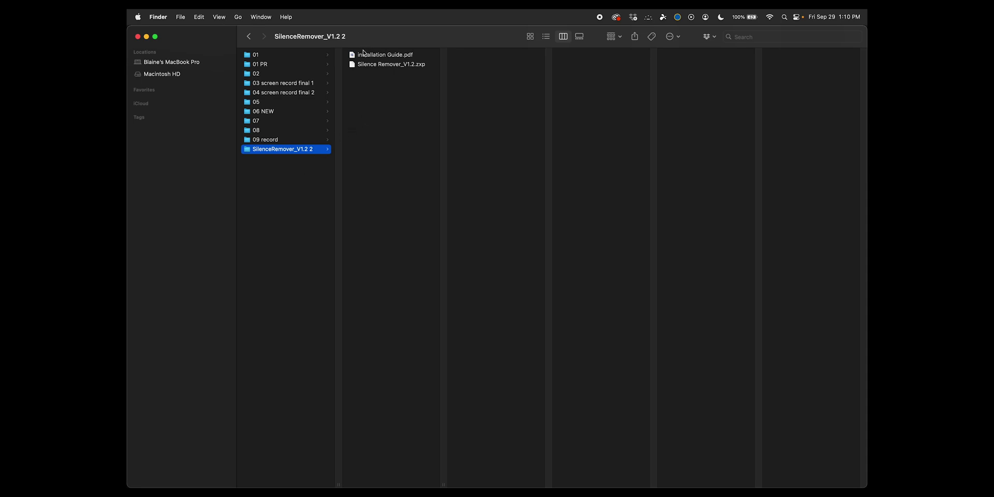
click(363, 53)
key(space)
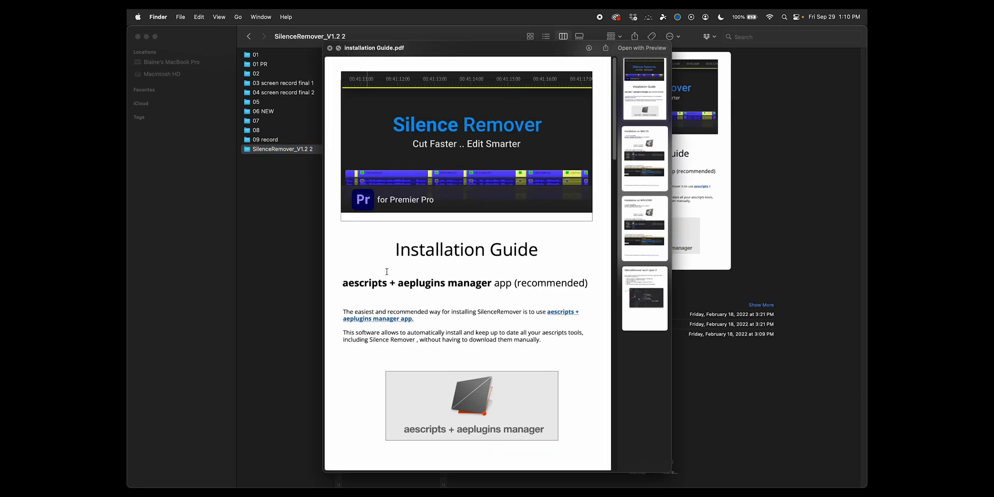
scroll(365, 359, down, 10)
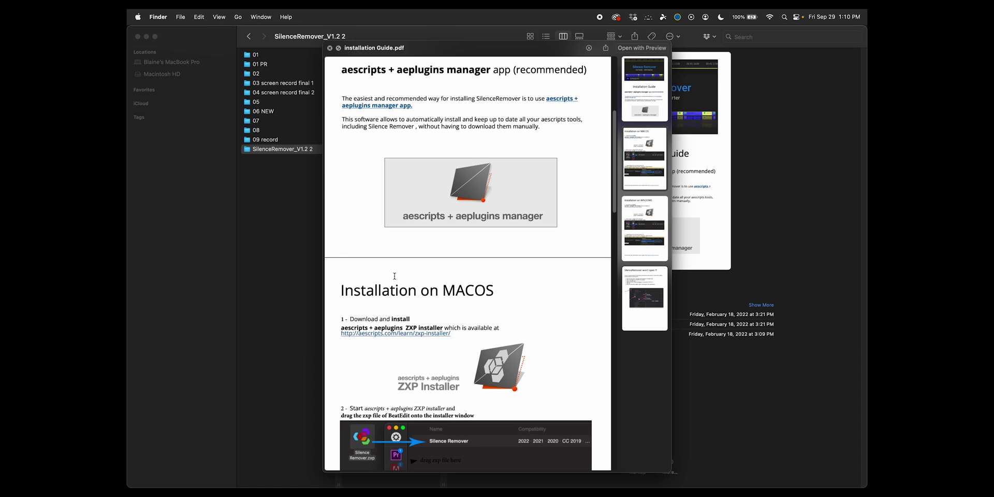
key(space)
click(376, 65)
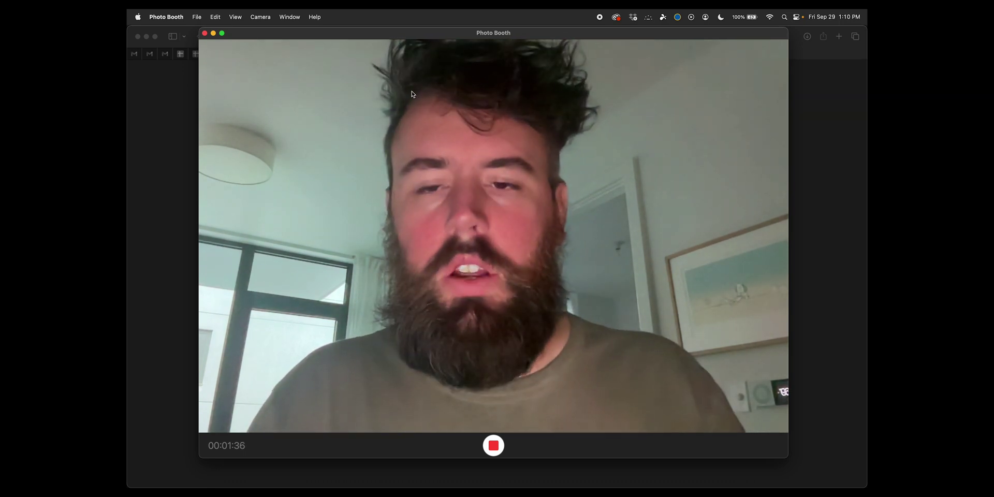
Back in Premiere Pro, open the Silence Remover panel from Window > Extensions.
key(super+Tab)
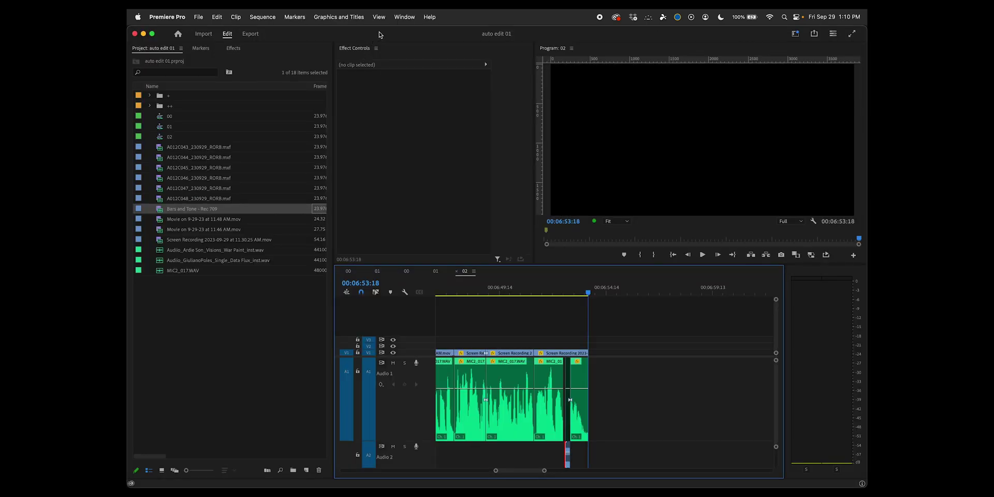
click(404, 17)
mouse_move(407, 60)
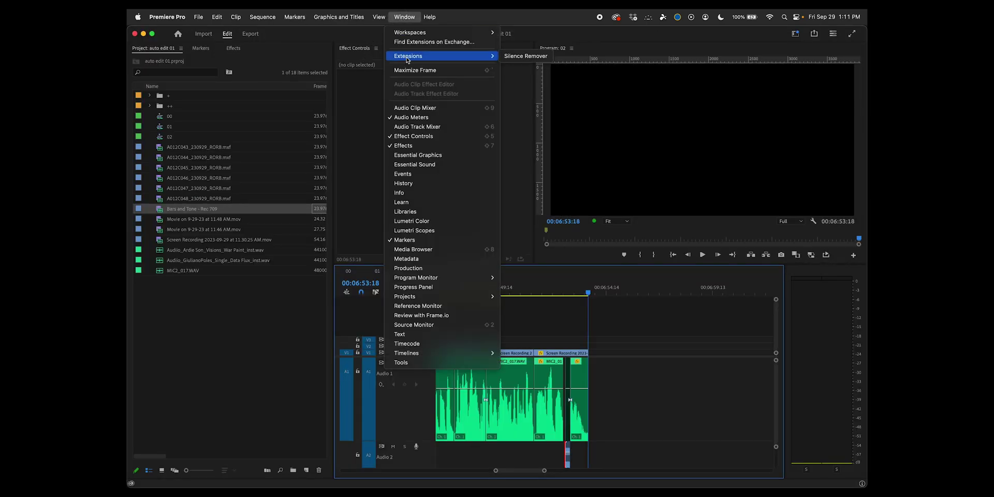
click(524, 56)
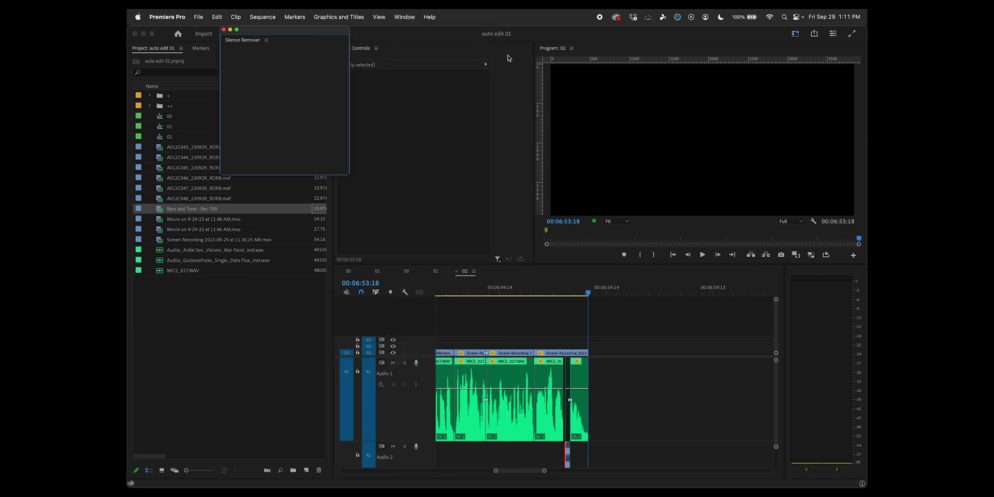
Enlarge the Silence Remover panel to reveal its settings, then close it.
drag(349, 174, 641, 345)
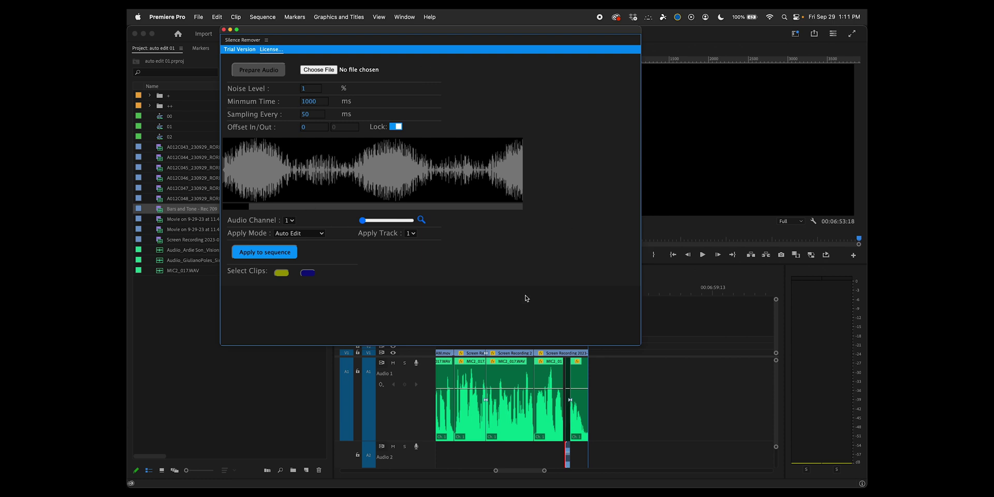
click(224, 29)
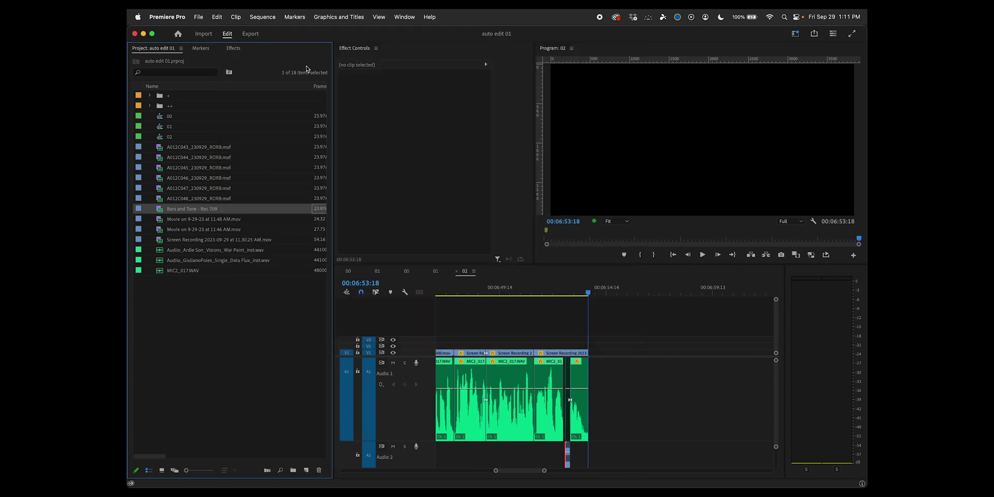
key(super+Tab)
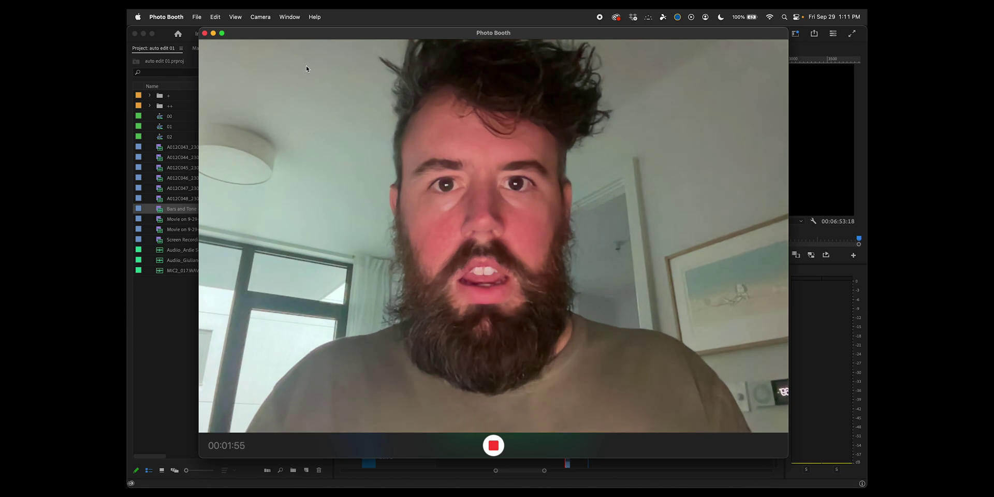